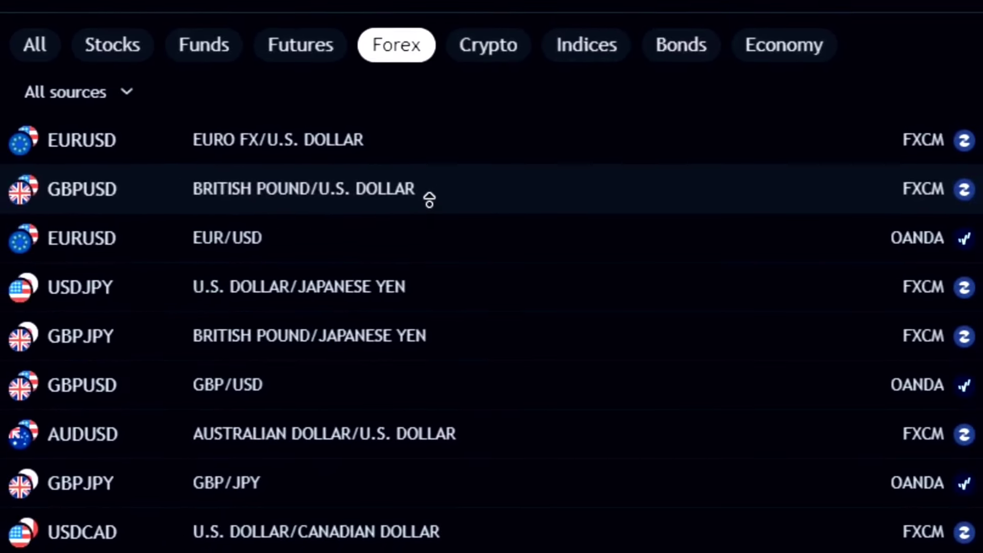
# Scroll down the Forex pairs list past NZDUSD, EURGBP and AUDJPY
pyautogui.scroll(-4, 430, 314)
pyautogui.scroll(-10, 430, 336)
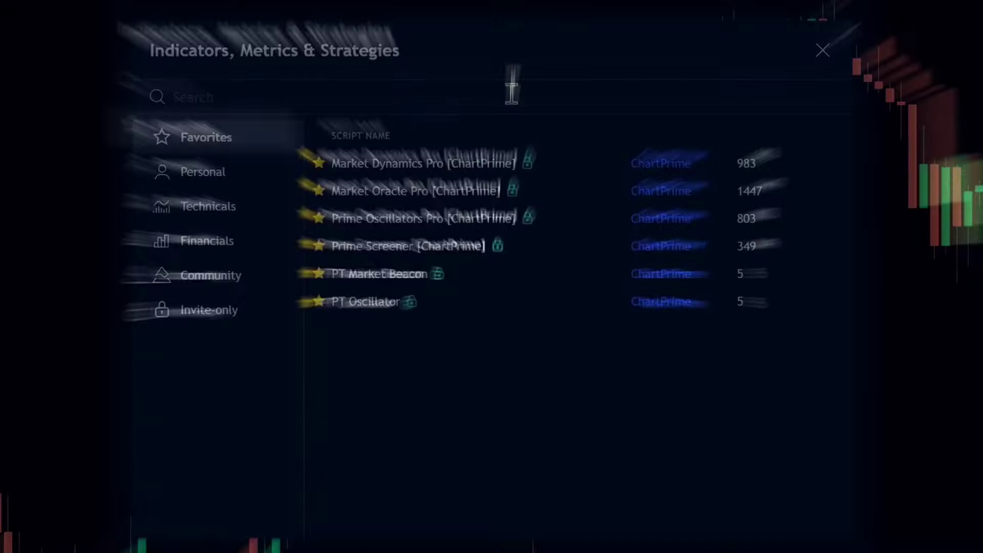
# Search the indicator library for 'trend strength'
pyautogui.write('trend streng')
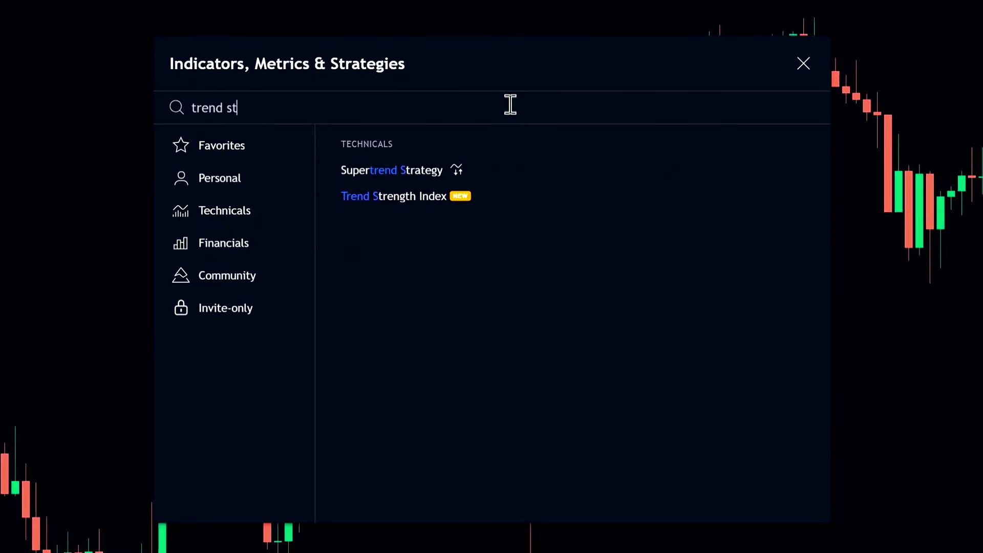
pyautogui.write('th')
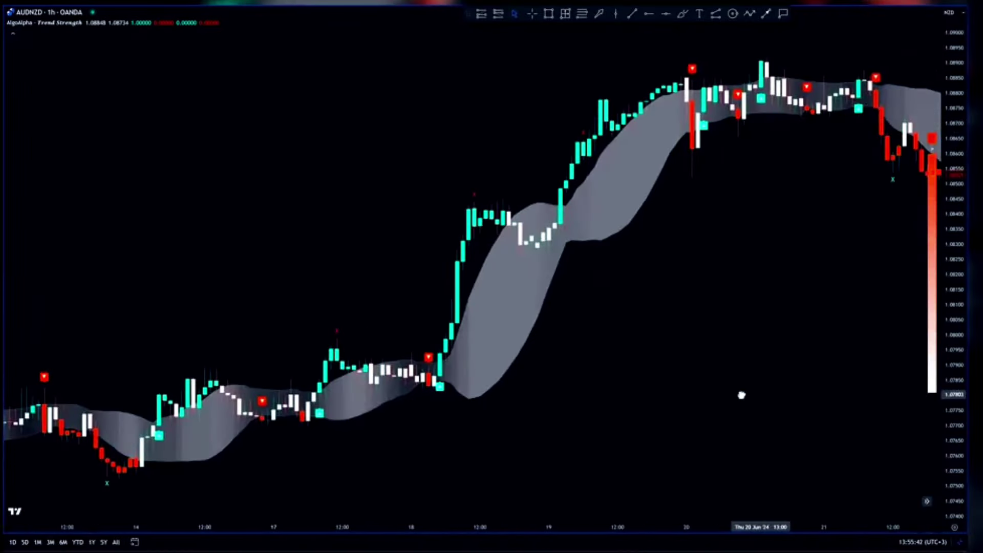
# Pan and zoom the chart to center the red downtrend turning into a cyan uptrend
pyautogui.moveTo(707, 396); pyautogui.dragTo(691, 397)
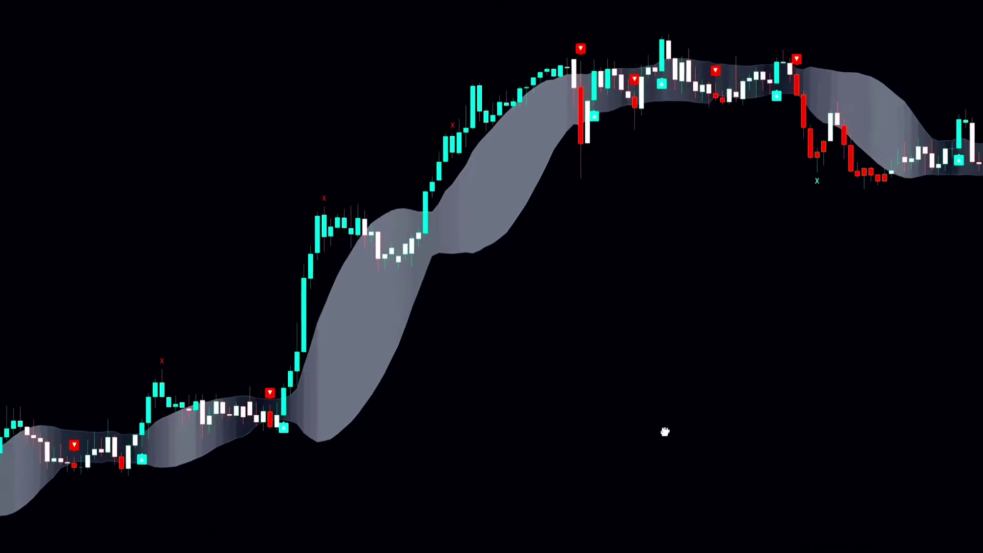
pyautogui.moveTo(916, 396); pyautogui.dragTo(843, 393)
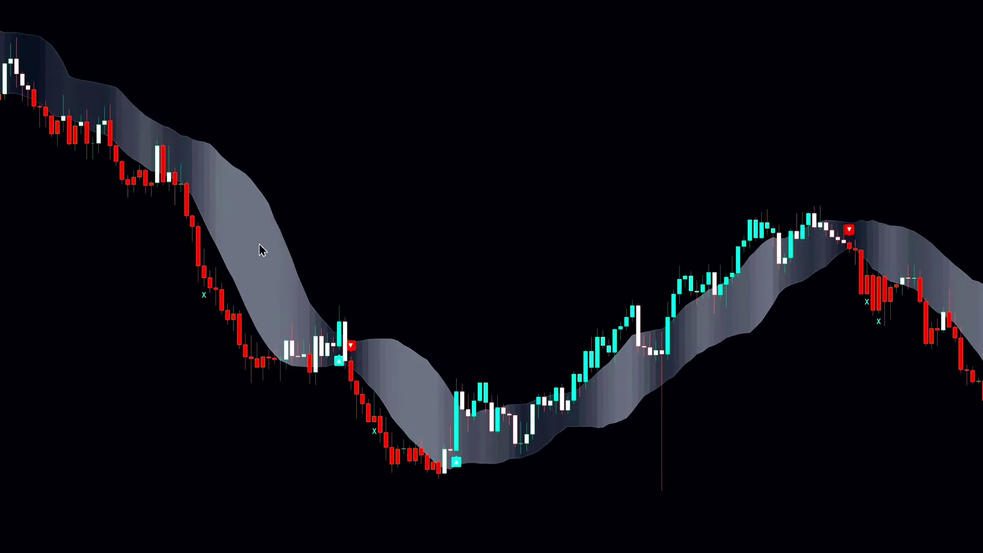
pyautogui.moveTo(538, 436); pyautogui.dragTo(535, 379)
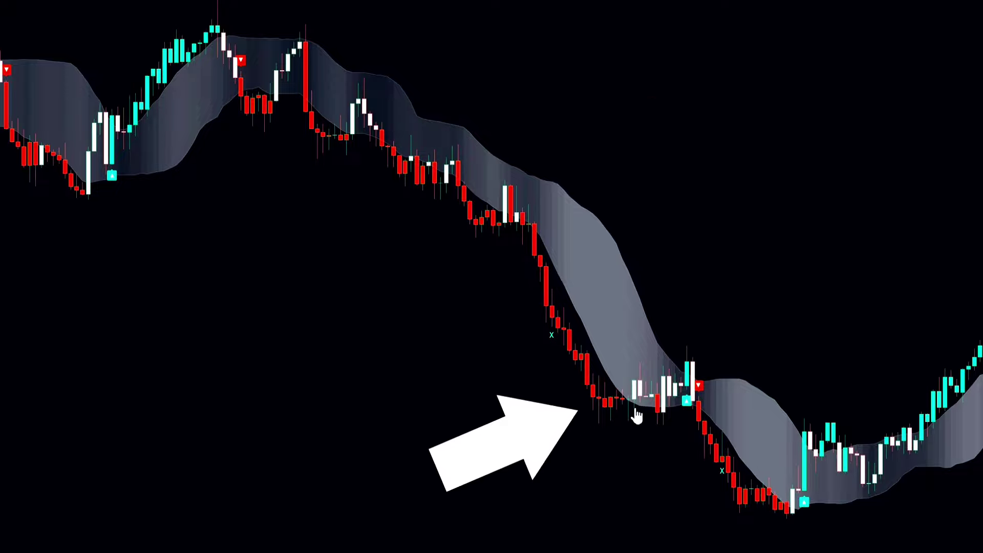
pyautogui.scroll(3, 637, 416)
pyautogui.scroll(-2, 636, 399)
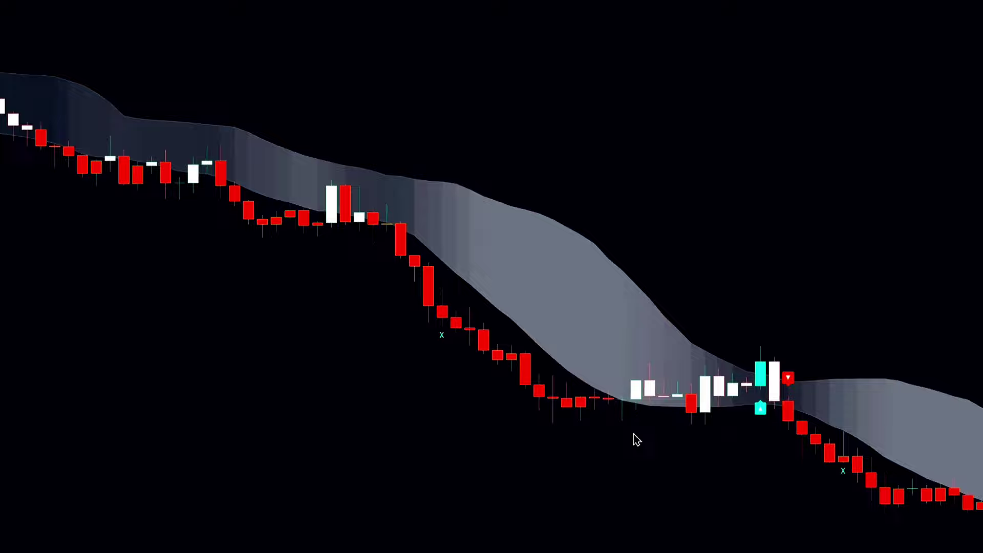
pyautogui.moveTo(634, 438); pyautogui.dragTo(362, 340)
pyautogui.scroll(2, 363, 341)
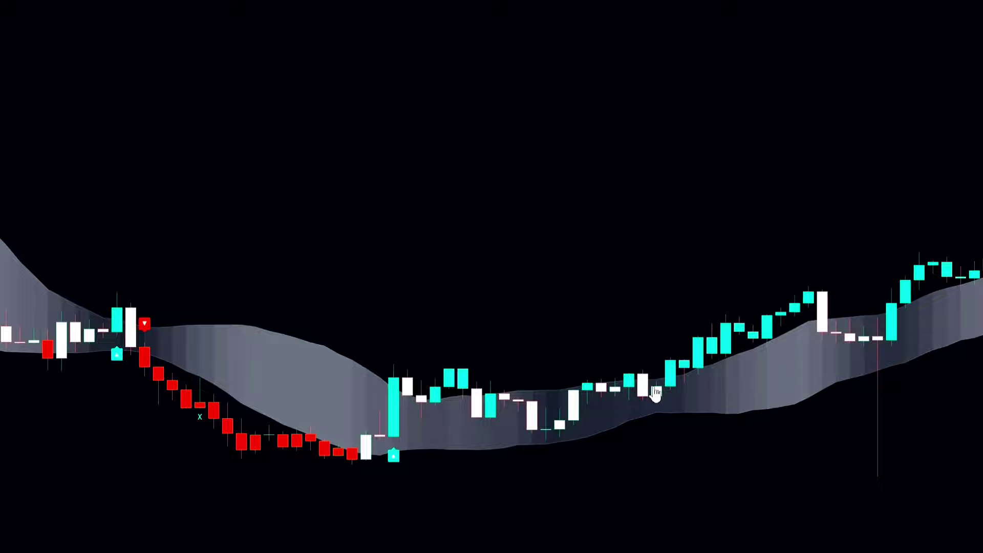
pyautogui.scroll(-3, 519, 411)
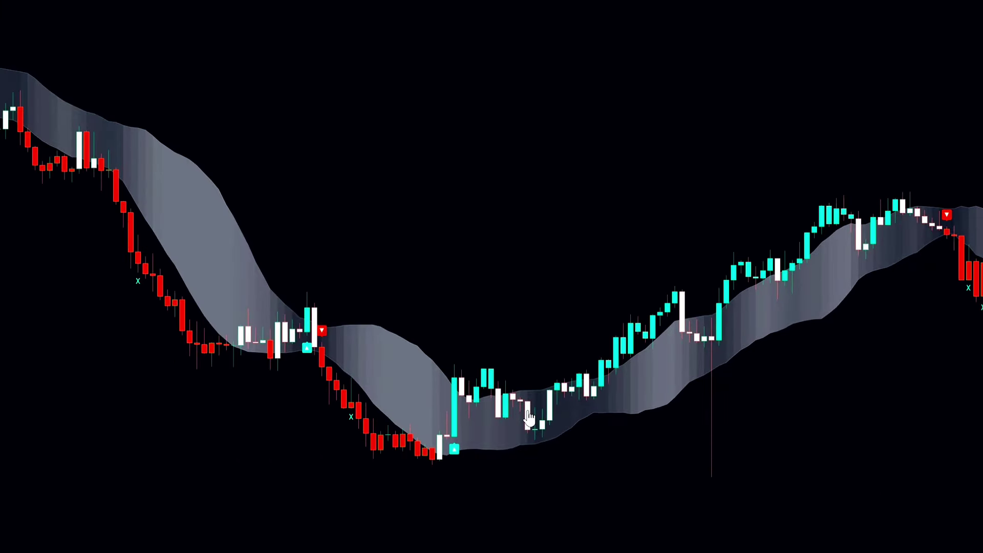
pyautogui.scroll(-2, 680, 364)
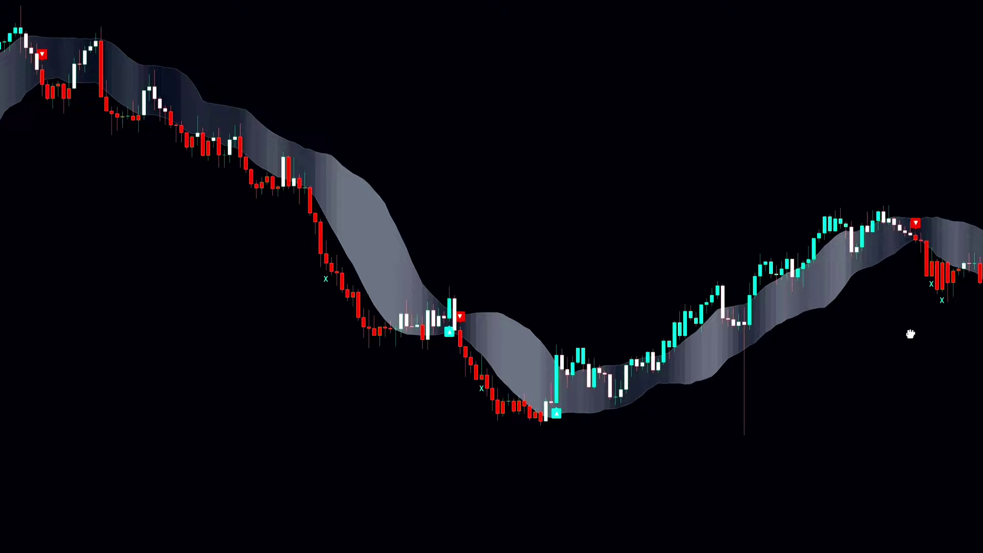
pyautogui.moveTo(911, 333); pyautogui.dragTo(850, 334)
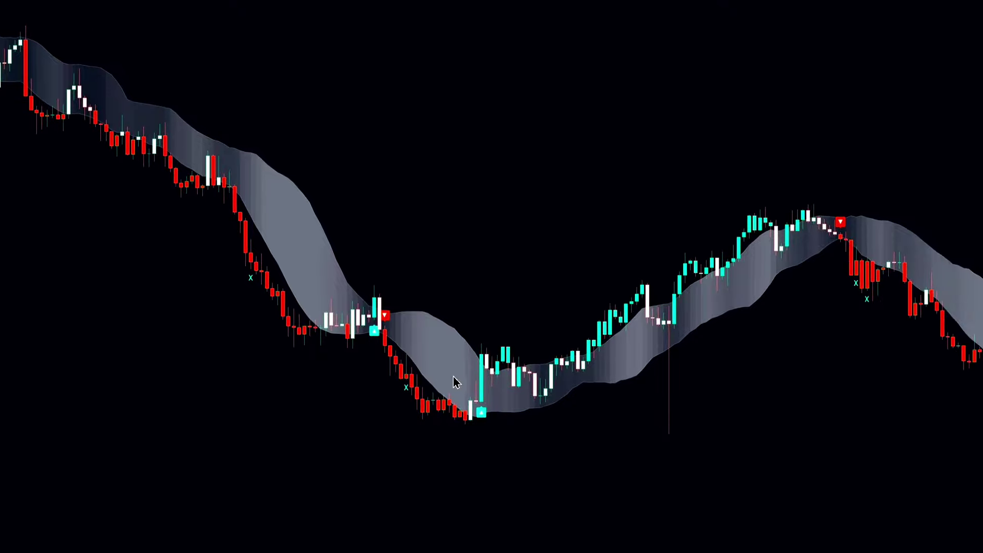
# Place a long at the uptrend start with a raised stop, and a short at the sell signal with a lowered target
pyautogui.click(487, 354)
pyautogui.moveTo(475, 430); pyautogui.dragTo(475, 412)
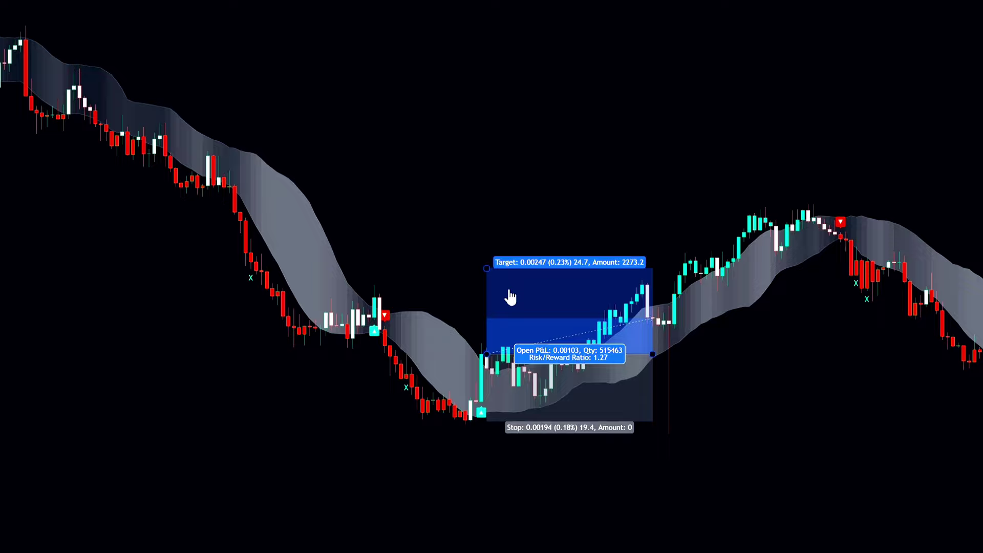
pyautogui.click(665, 340)
pyautogui.hscroll(5, 622, 314)
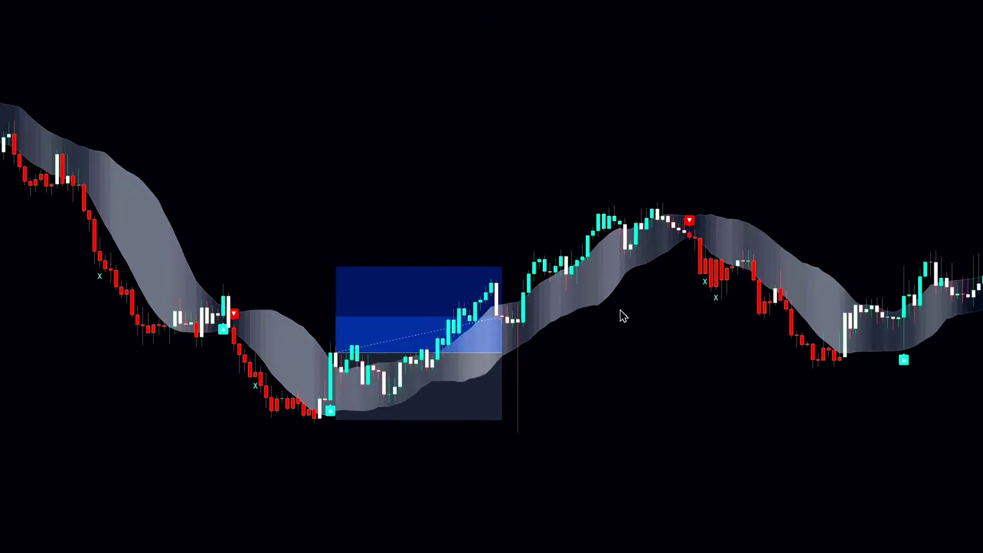
pyautogui.click(634, 238)
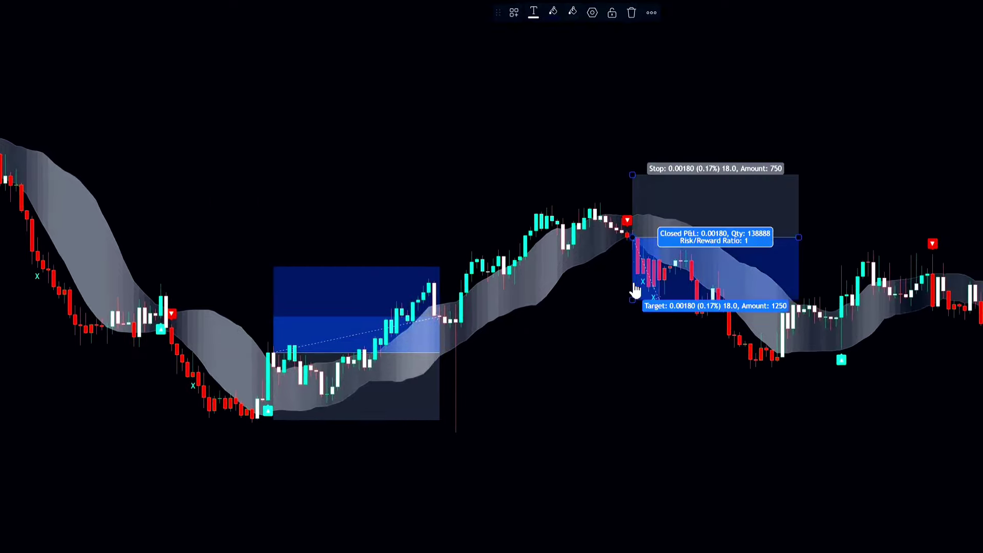
pyautogui.moveTo(633, 314); pyautogui.dragTo(633, 351)
pyautogui.click(639, 433)
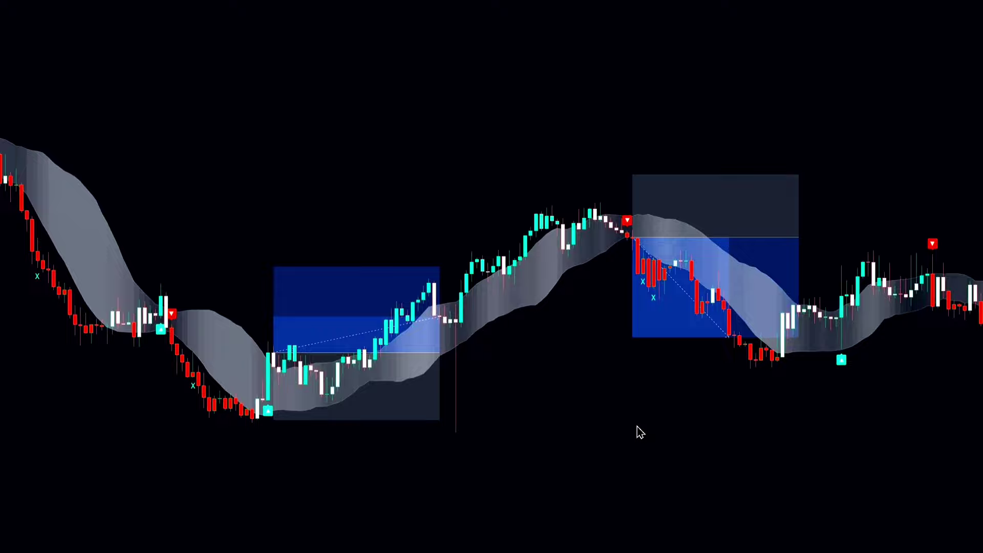
# At the strong uptrend's breakout, place a long position with its stop pulled closer to entry
pyautogui.moveTo(905, 438); pyautogui.dragTo(359, 545)
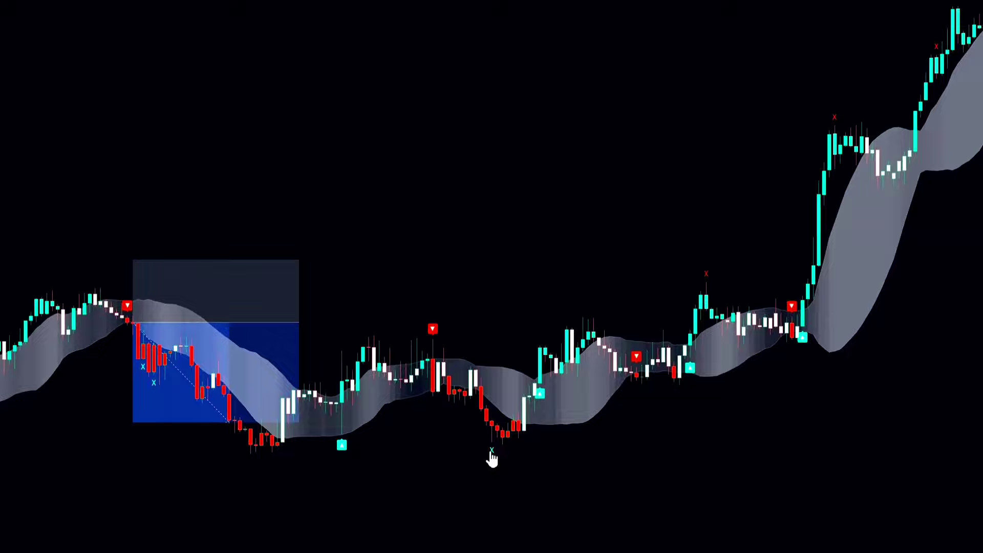
pyautogui.moveTo(637, 440); pyautogui.dragTo(549, 466)
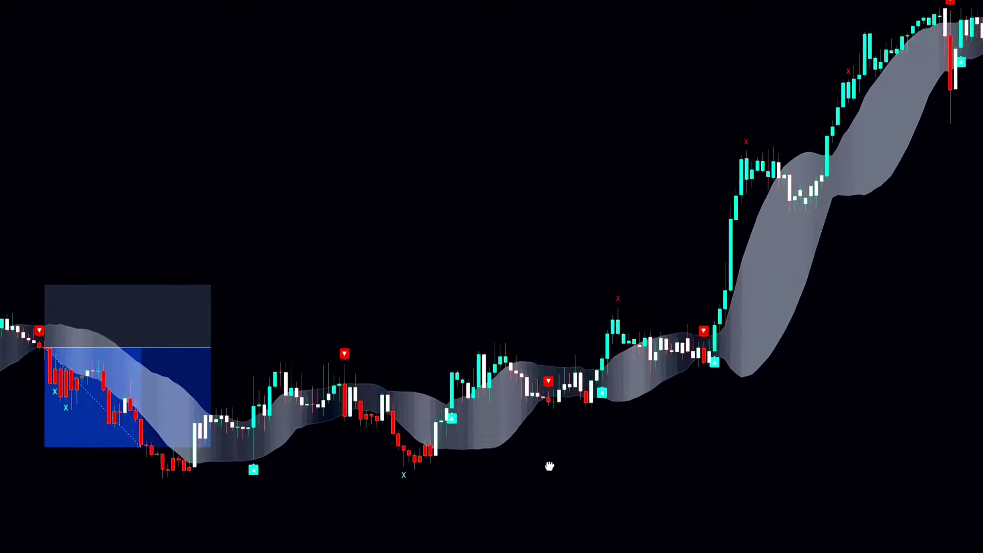
pyautogui.moveTo(845, 401); pyautogui.dragTo(772, 454)
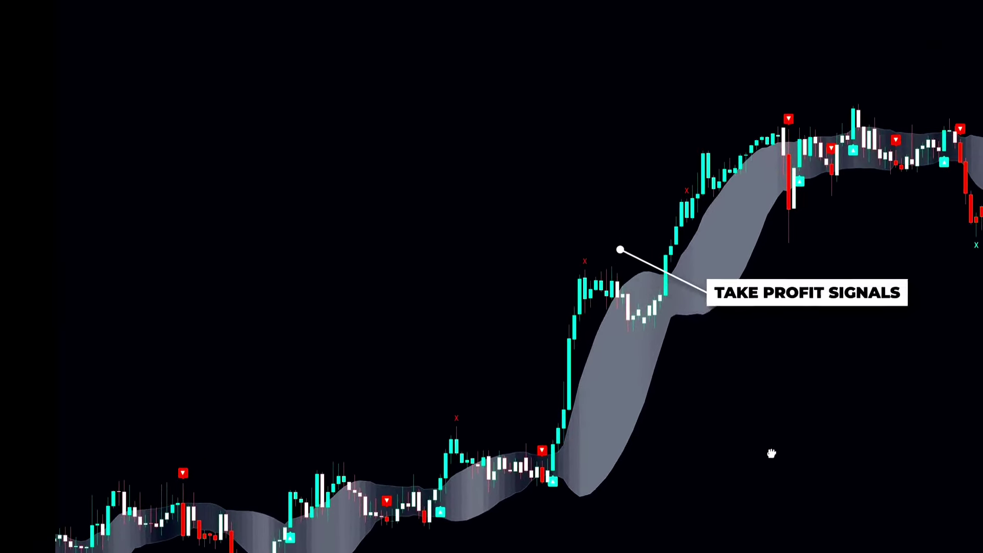
pyautogui.scroll(3, 558, 423)
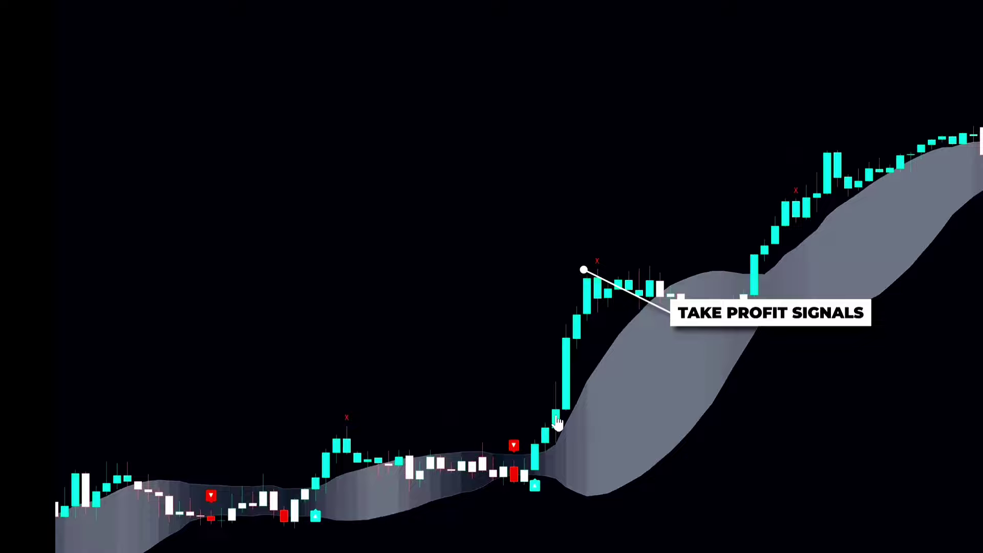
pyautogui.hscroll(2, 577, 356)
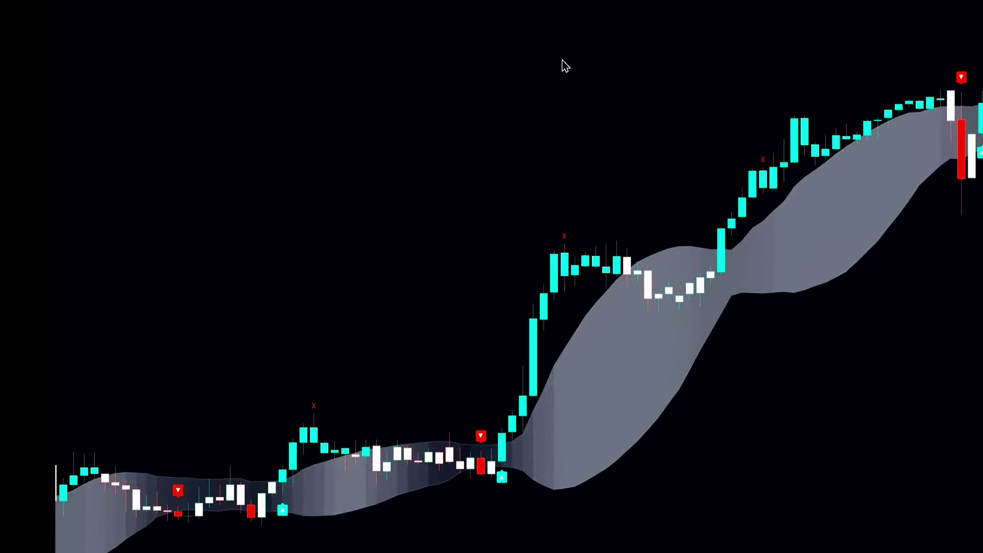
pyautogui.click(513, 433)
pyautogui.moveTo(511, 527); pyautogui.dragTo(512, 478)
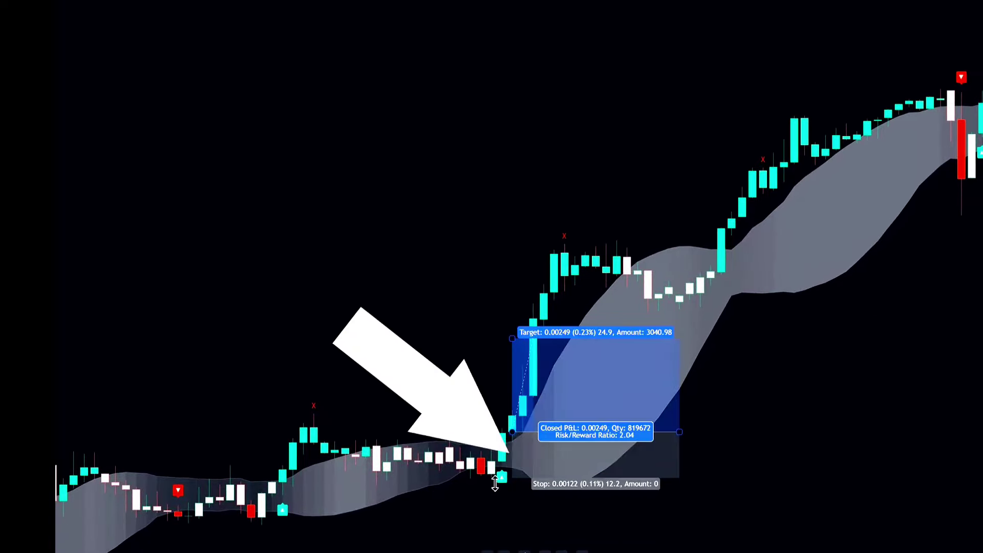
pyautogui.click(511, 493)
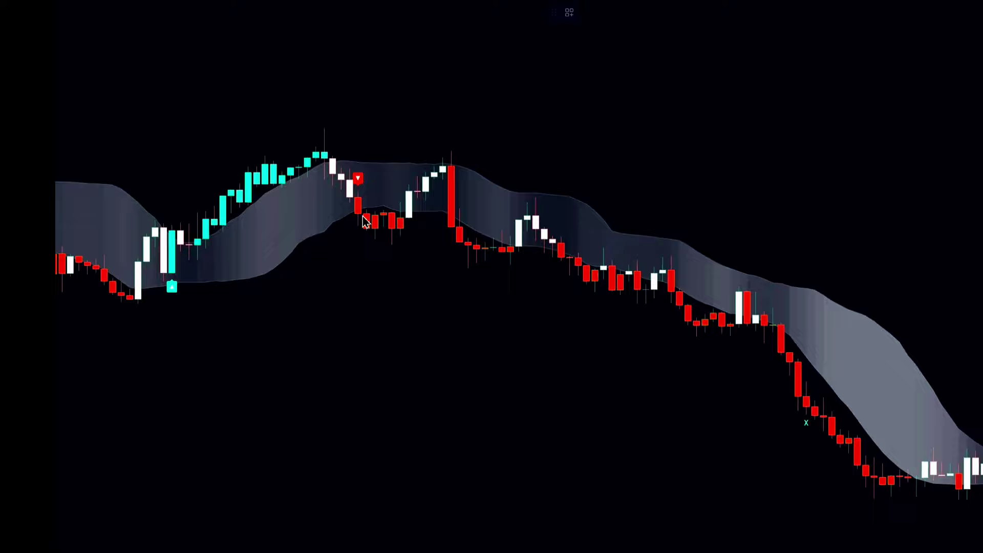
# Add a short at the later sell signal, lowering its target and stretching it past the target
pyautogui.click(366, 214)
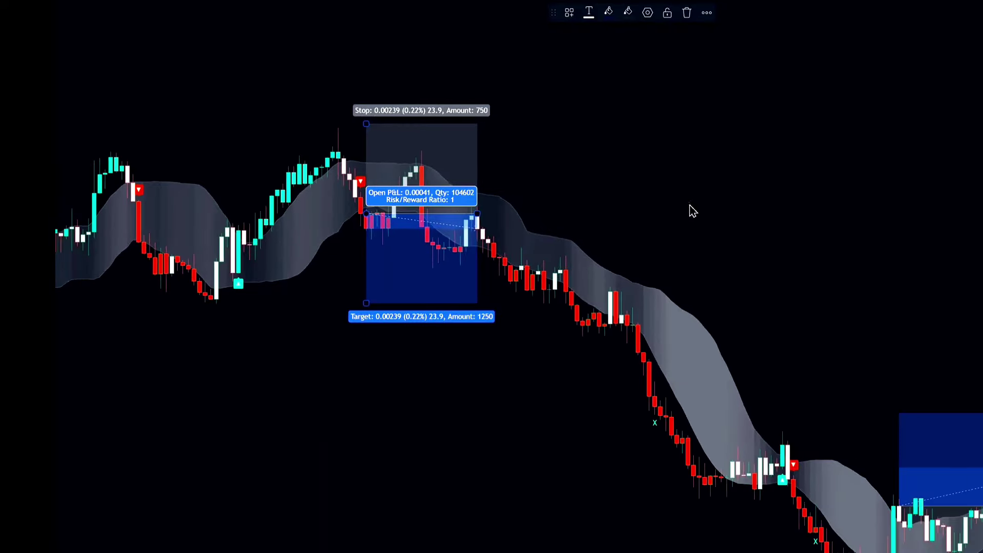
pyautogui.click(692, 211)
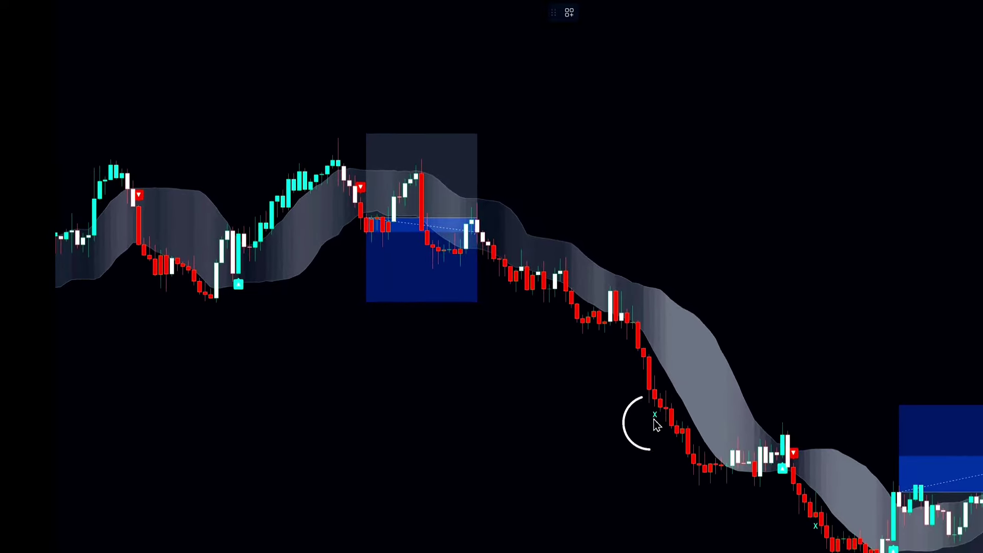
pyautogui.moveTo(367, 301); pyautogui.dragTo(316, 392)
pyautogui.moveTo(419, 204); pyautogui.dragTo(609, 200)
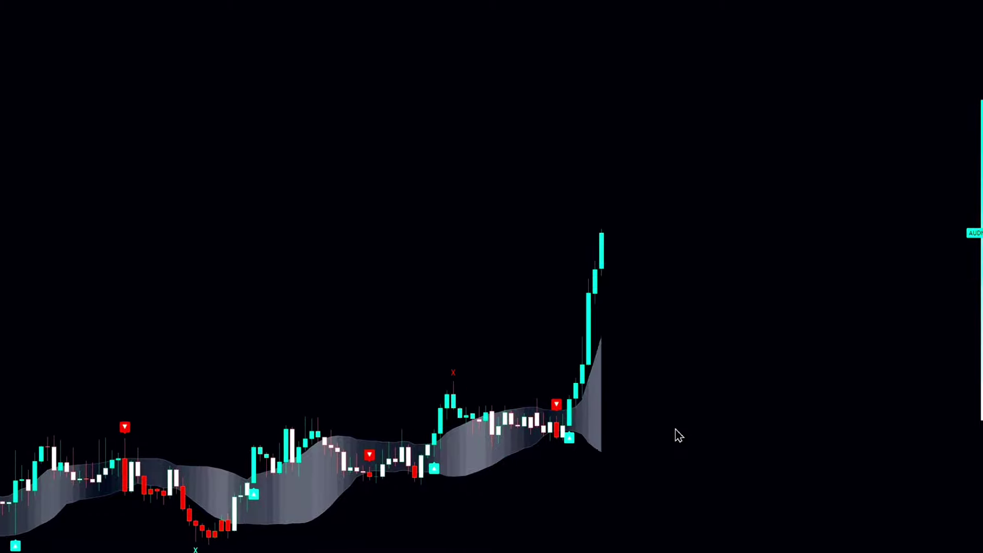
# Zoom the chart in on the latest bars where the cyan rally tops out
pyautogui.scroll(1, 628, 403)
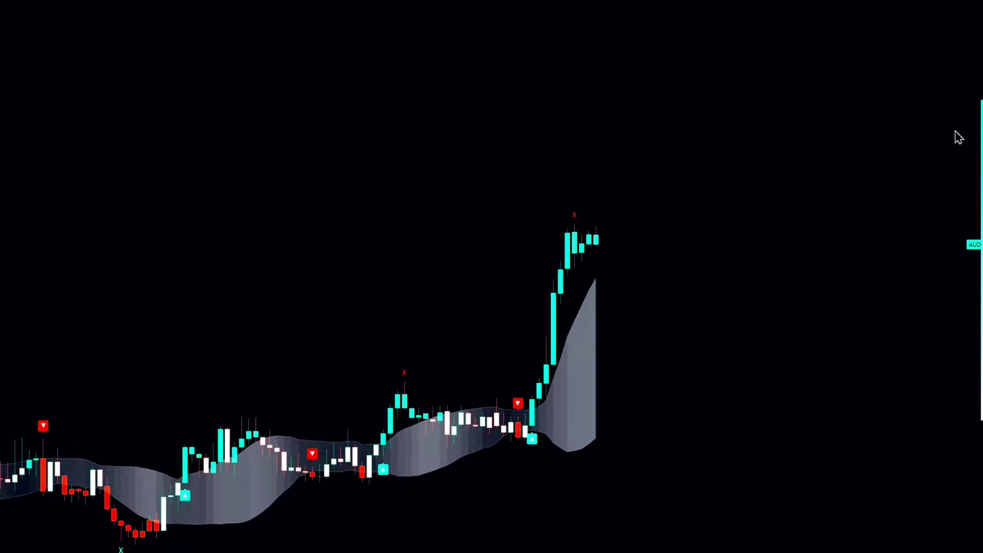
# Pan the chart back toward earlier candles
pyautogui.moveTo(753, 232); pyautogui.dragTo(919, 331)
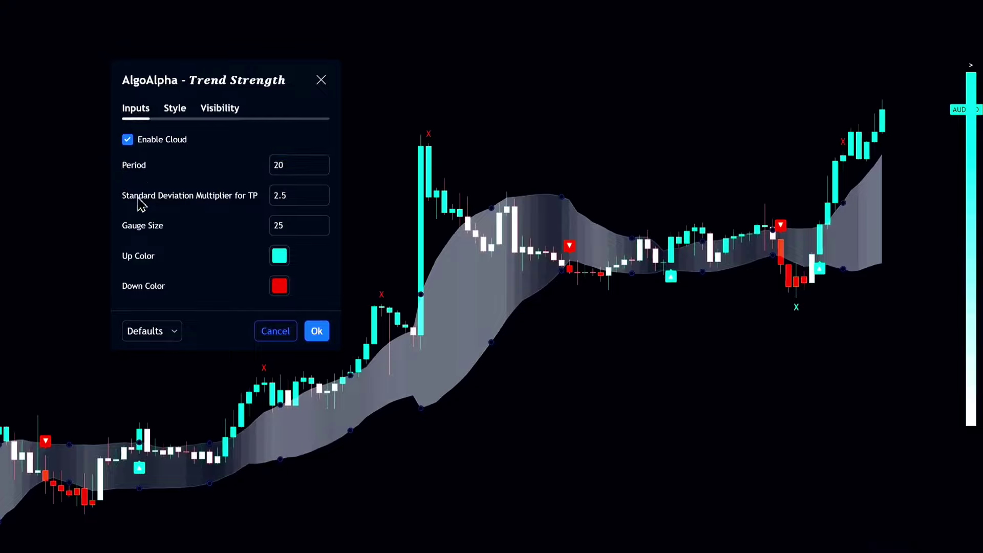
# Move the settings dialog aside and step up the take-profit multiplier
pyautogui.moveTo(240, 125); pyautogui.dragTo(182, 102)
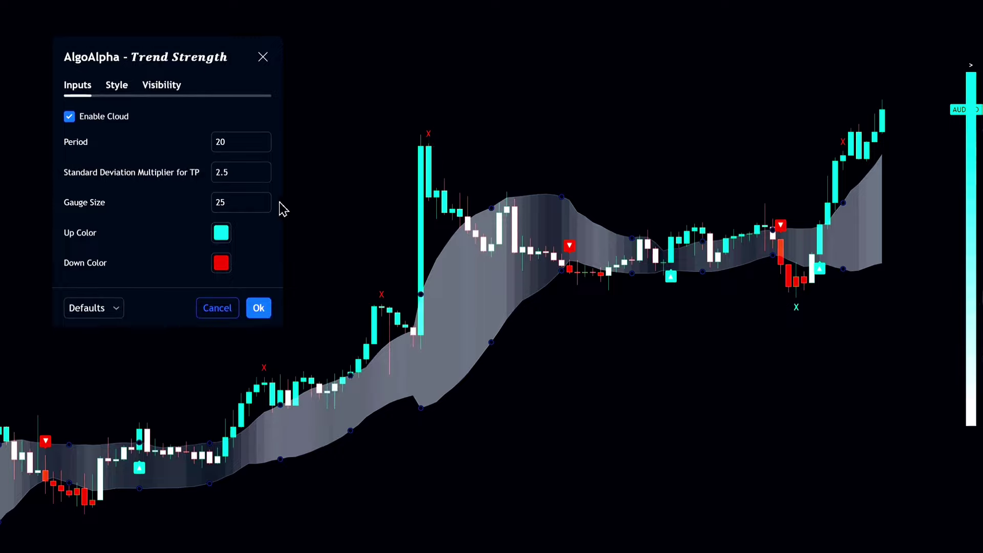
pyautogui.click(262, 168)
pyautogui.click(263, 169)
pyautogui.click(235, 173)
# Try a Gauge Size of 10, then restore it to 25
pyautogui.click(220, 202)
pyautogui.moveTo(279, 62); pyautogui.dragTo(940, 96)
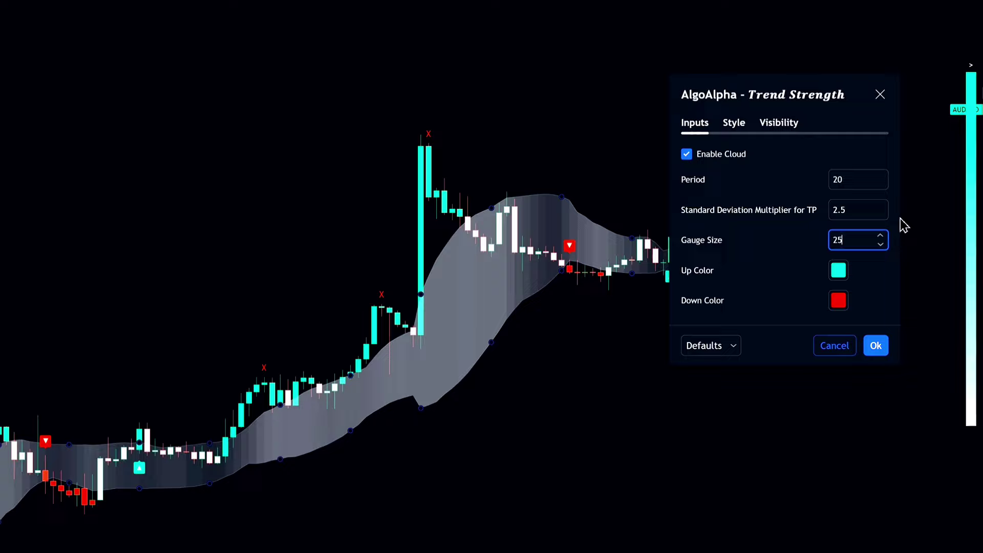
pyautogui.press('BackSpace')
pyautogui.press('BackSpace')
pyautogui.write('10')
pyautogui.click(796, 205)
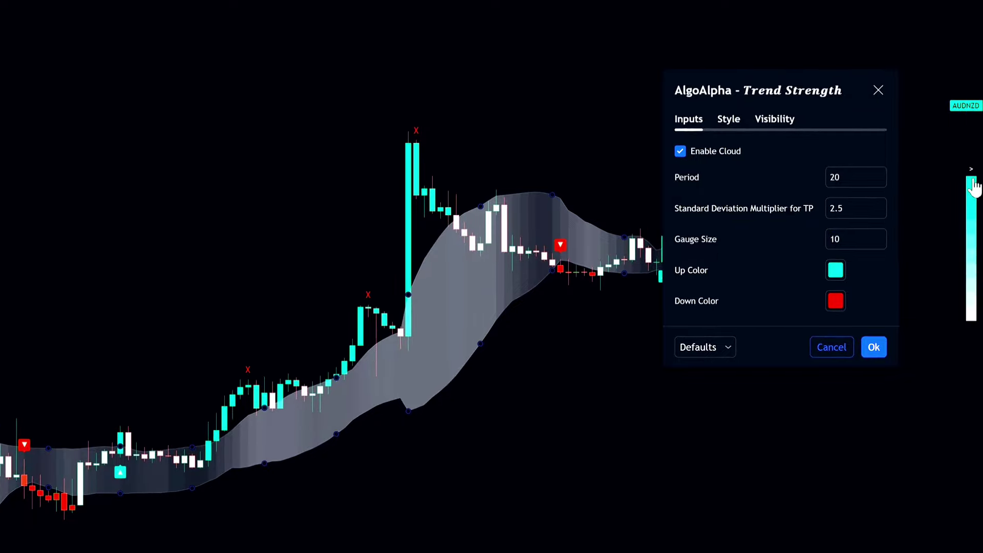
pyautogui.click(845, 239)
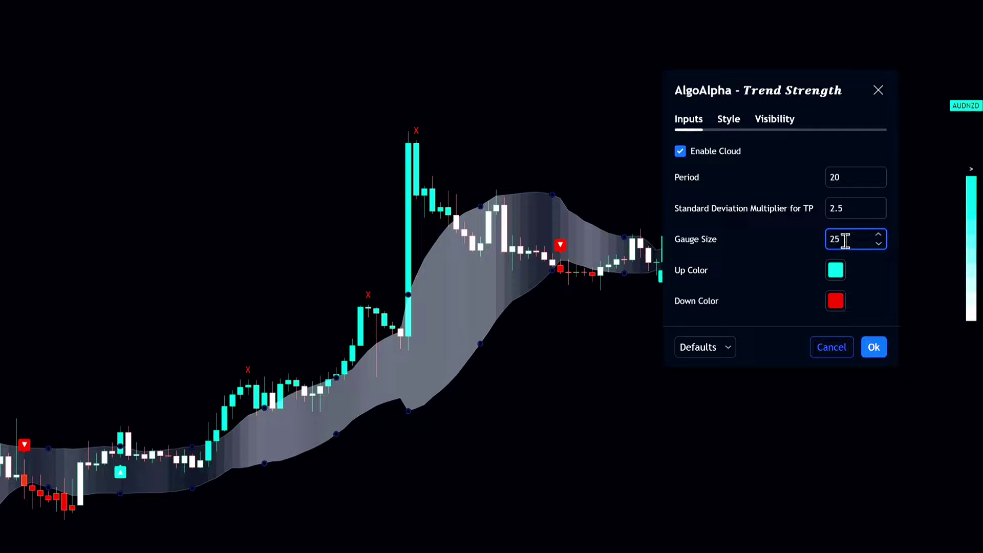
pyautogui.click(863, 270)
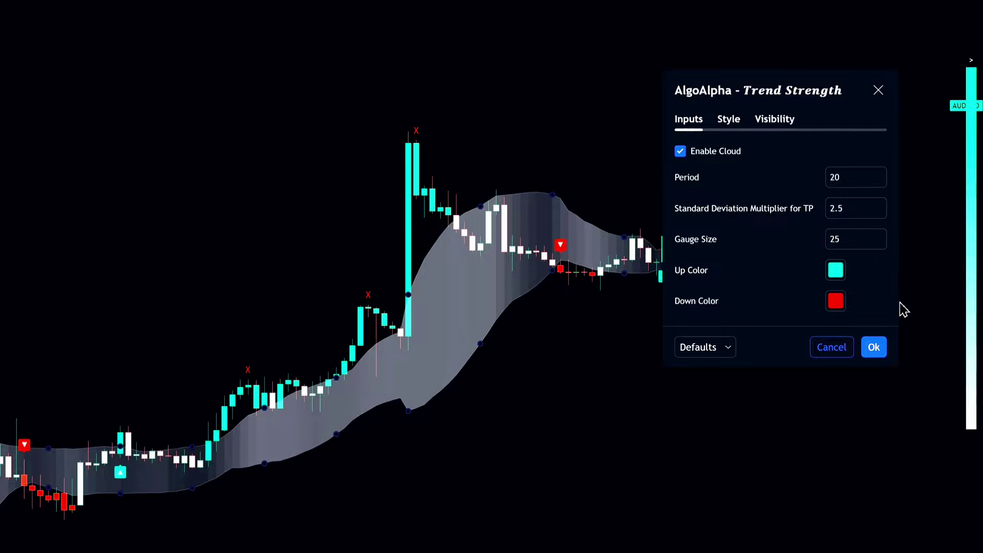
# Set the up colour to green and the down colour to red, then select Period
pyautogui.click(840, 274)
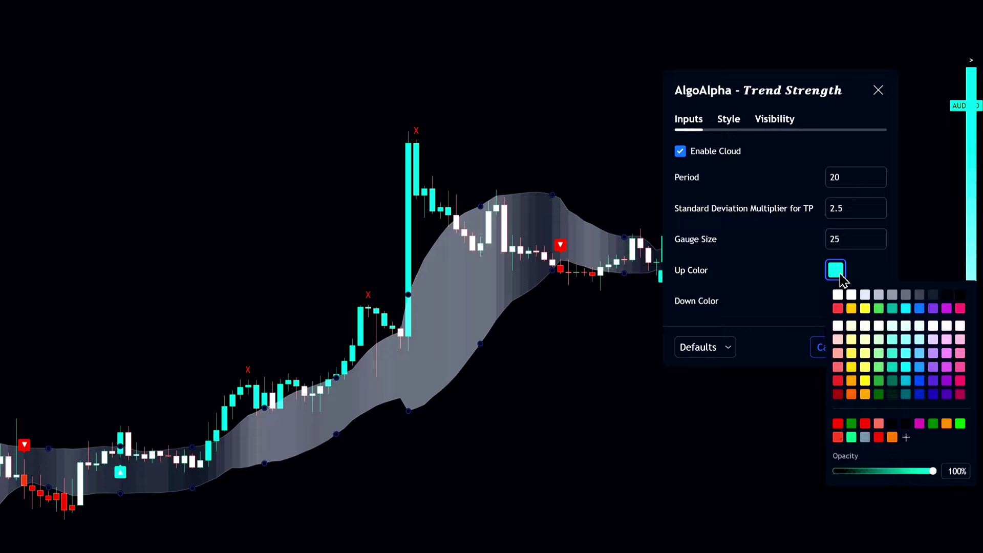
pyautogui.click(879, 308)
pyautogui.click(834, 301)
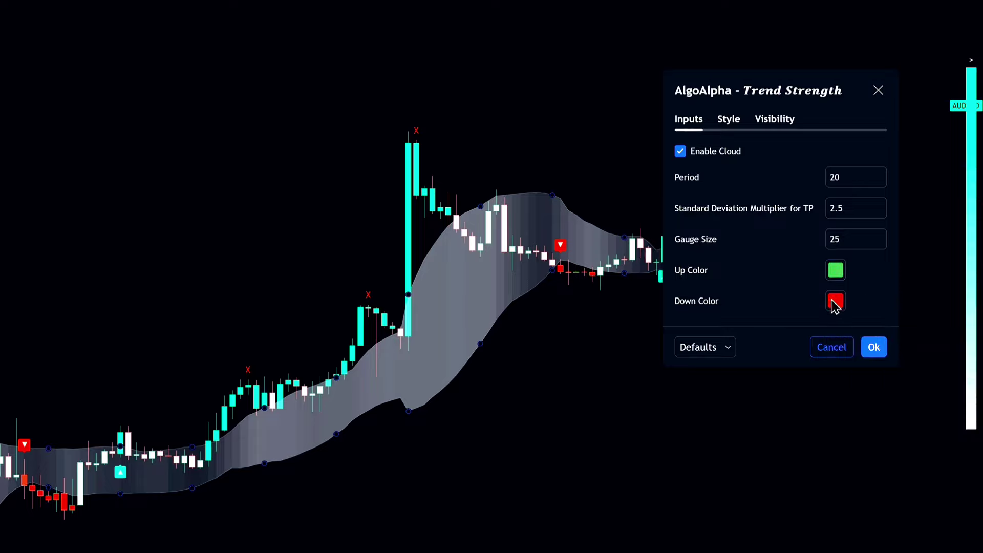
pyautogui.click(839, 340)
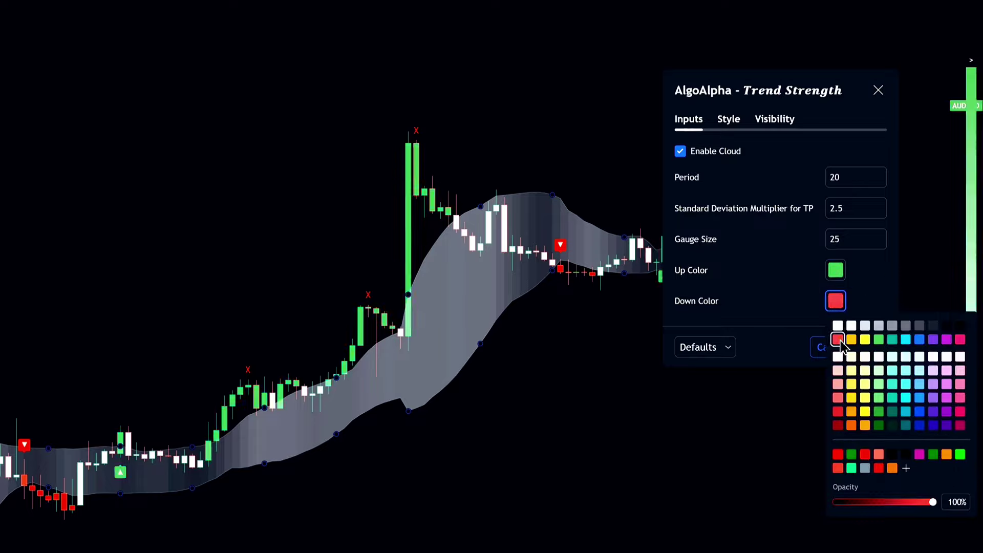
pyautogui.click(861, 299)
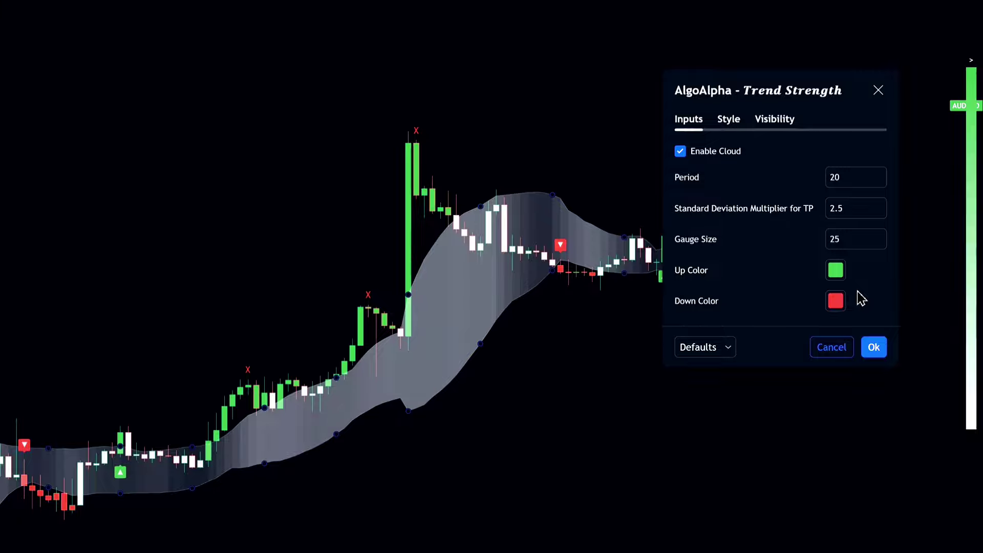
pyautogui.click(850, 177)
# Set the AlgoAlpha Period to 34 and apply the settings
pyautogui.write('3')
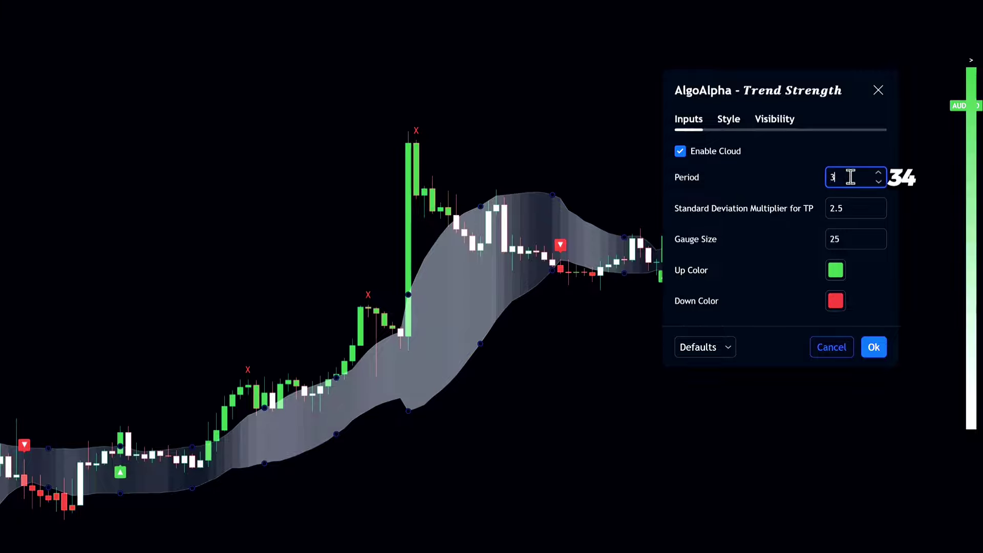
pyautogui.write('4')
pyautogui.click(874, 347)
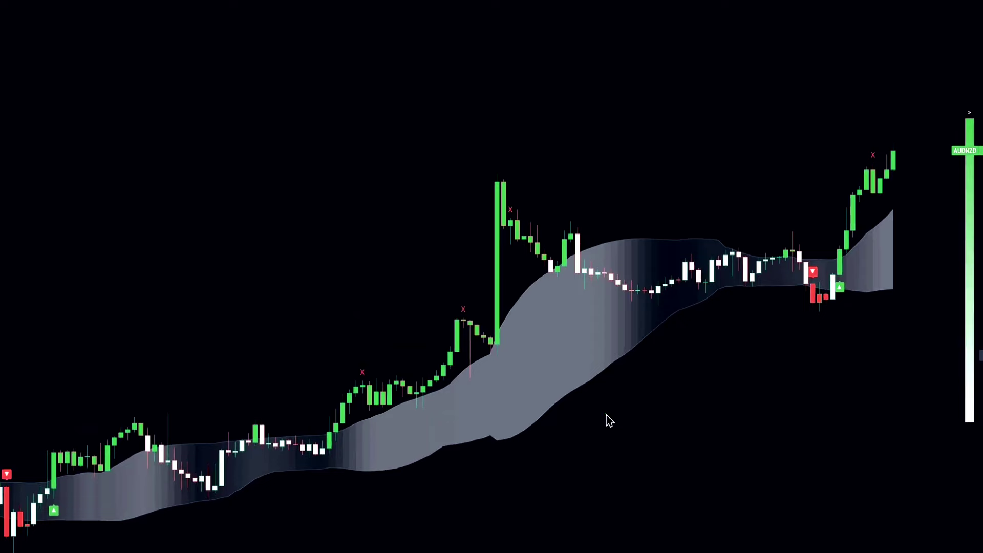
pyautogui.moveTo(609, 420); pyautogui.dragTo(654, 321)
pyautogui.moveTo(340, 402); pyautogui.dragTo(372, 412)
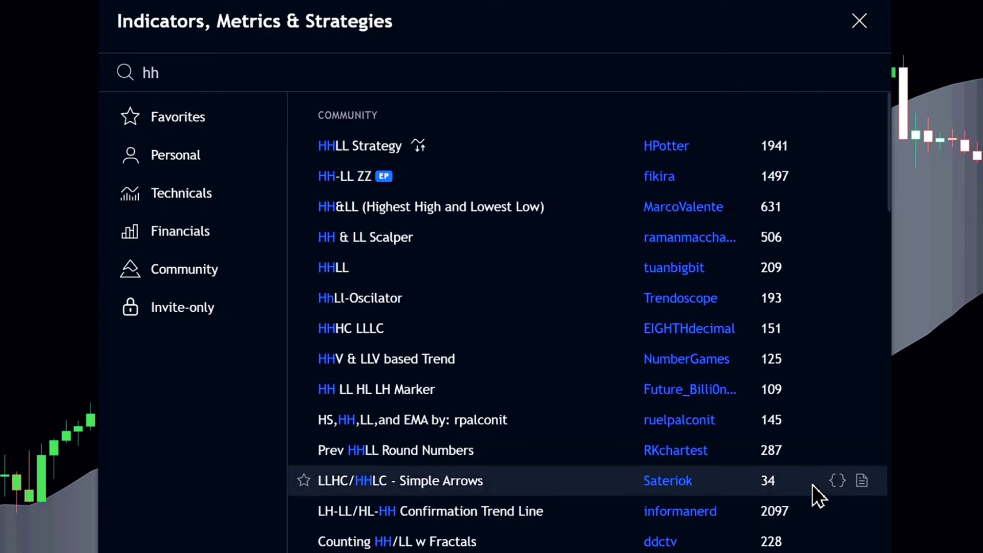
# Add the HHLL indicator from an 'll' search and switch off ShowFractals
pyautogui.write('ll')
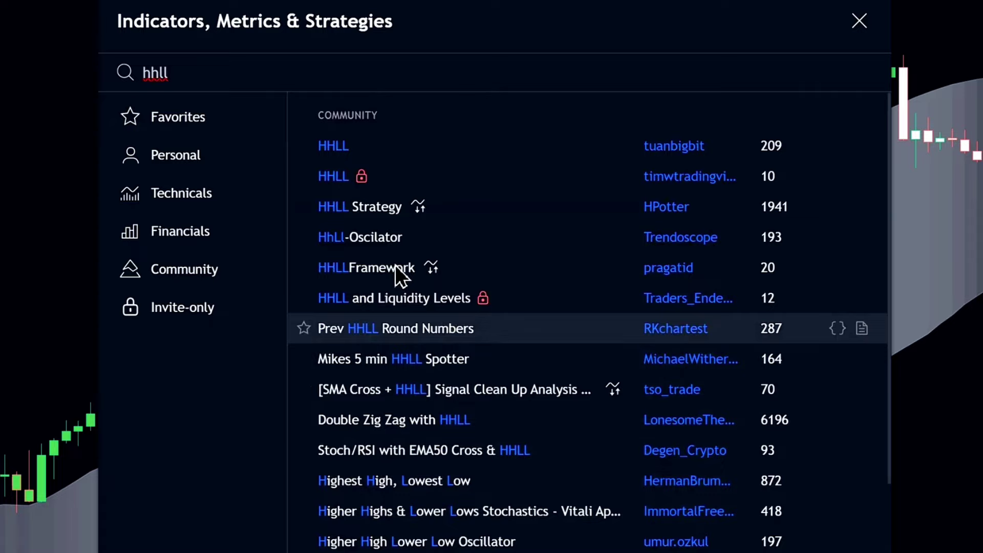
pyautogui.click(340, 148)
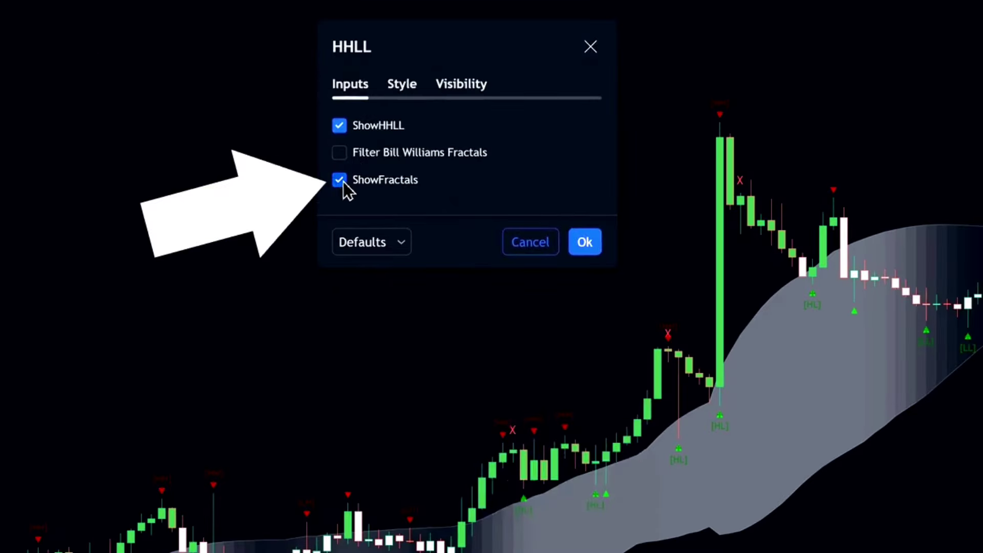
pyautogui.click(340, 180)
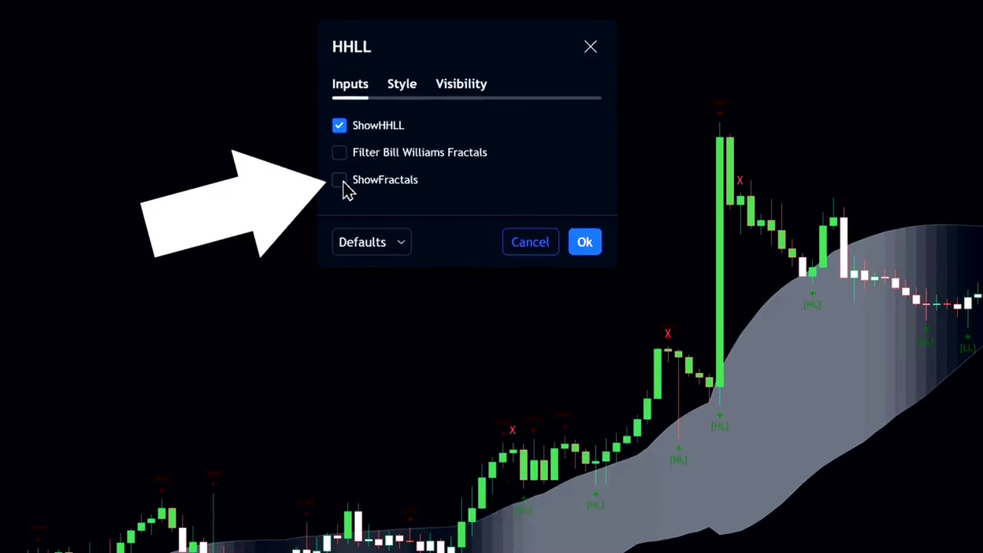
# On HHLL's Style tab, hide Filtered Top/Bottom Fractals, Lower High and High Low markers
pyautogui.click(394, 87)
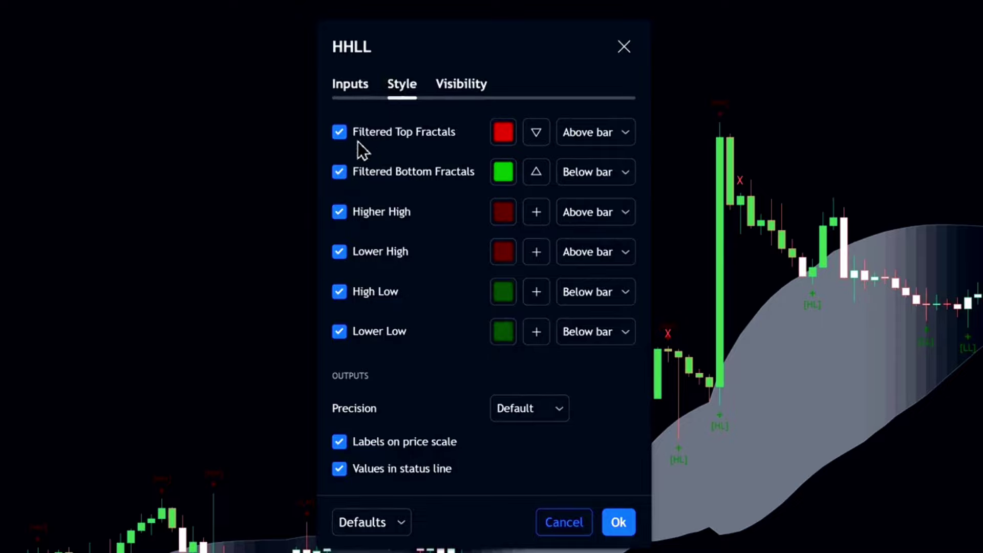
pyautogui.click(339, 131)
pyautogui.click(340, 171)
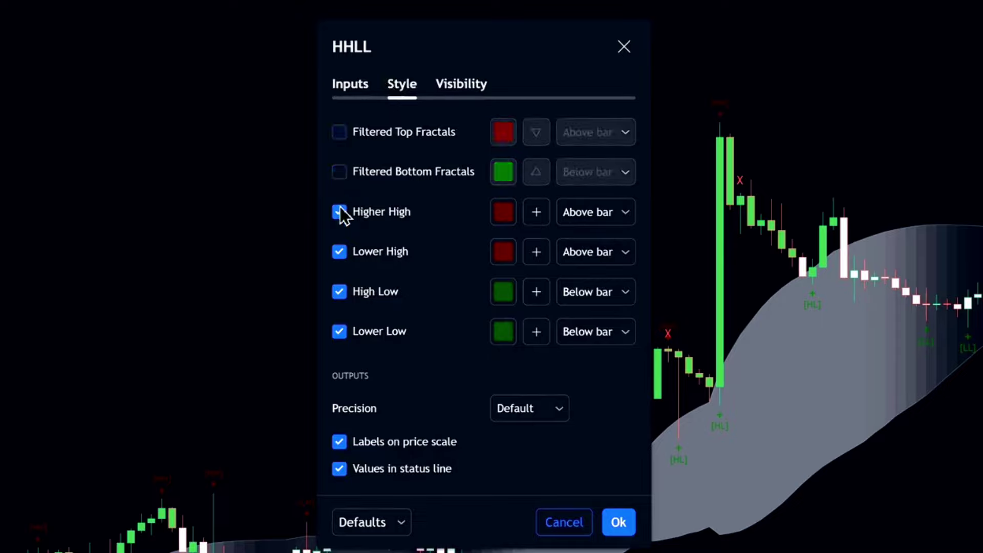
pyautogui.click(340, 251)
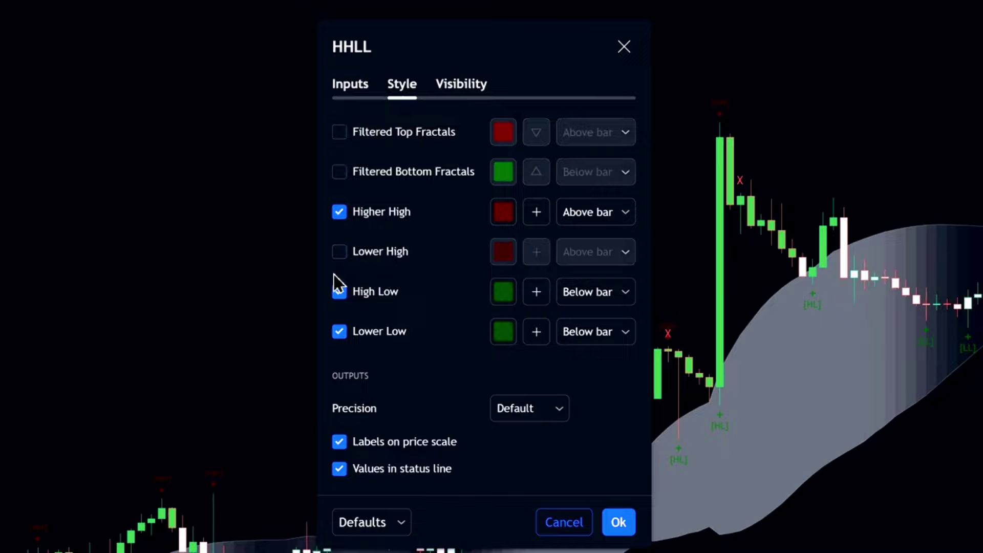
pyautogui.click(340, 291)
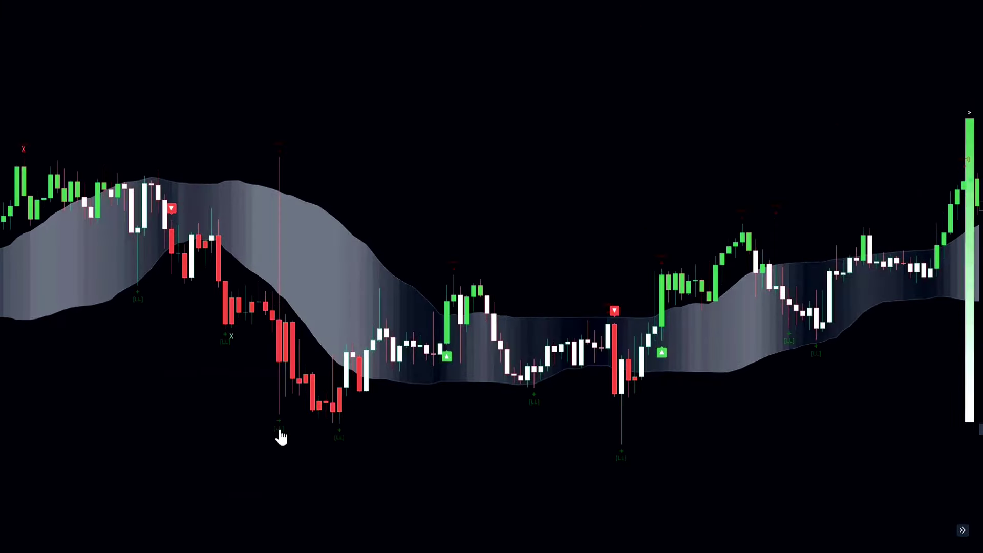
# Pan back through history to the green breakout rally above the grey cloud
pyautogui.moveTo(175, 397); pyautogui.dragTo(737, 395)
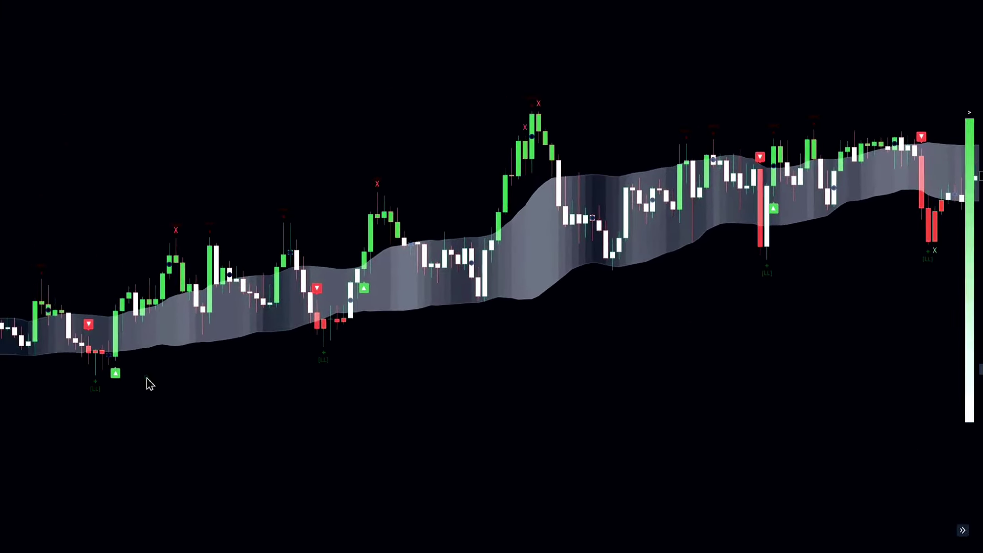
pyautogui.moveTo(222, 373); pyautogui.dragTo(425, 479)
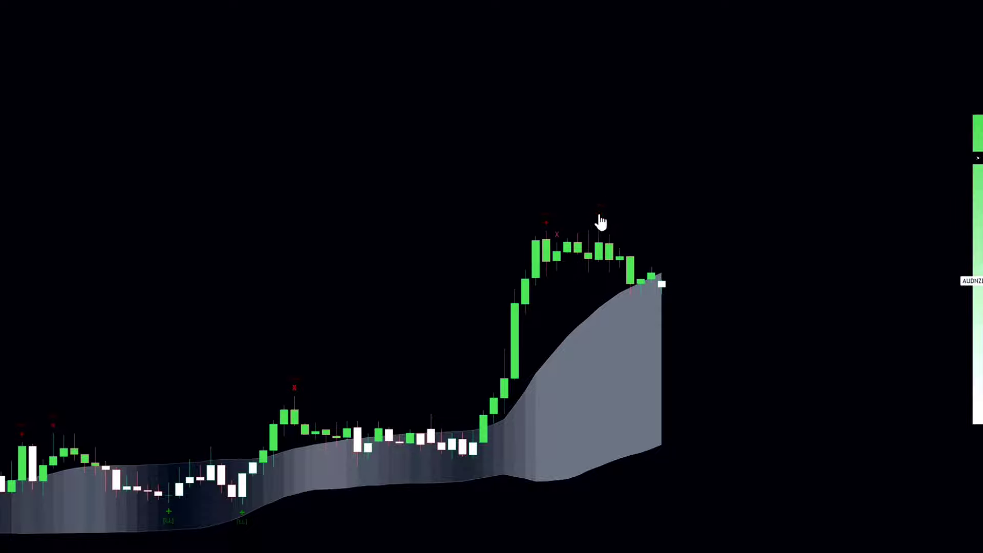
# Draw a horizontal ray marking the recent high
pyautogui.click(598, 227)
pyautogui.click(732, 314)
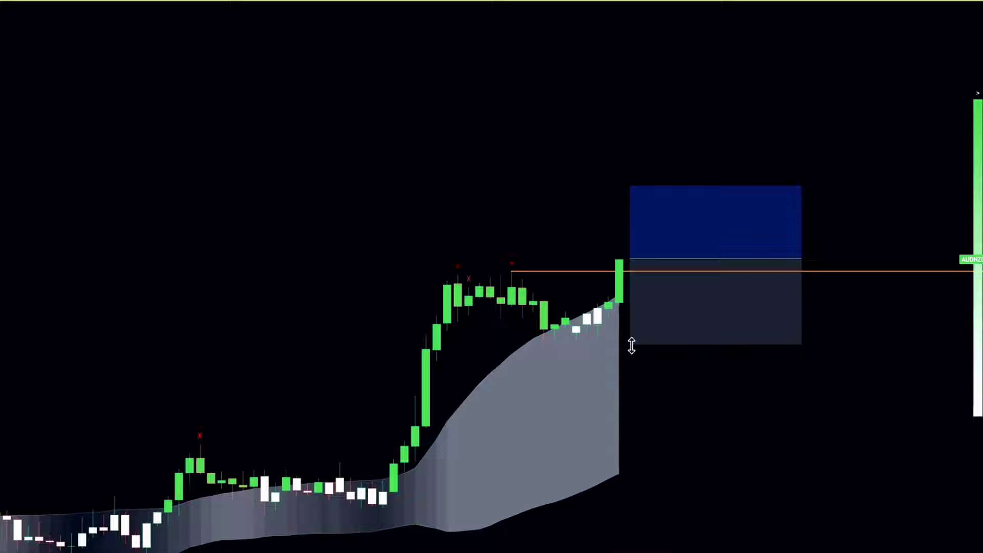
# Lower the long stop and raise its target to 1.5 risk/reward, widen it, and replay candles
pyautogui.moveTo(631, 345); pyautogui.dragTo(651, 357)
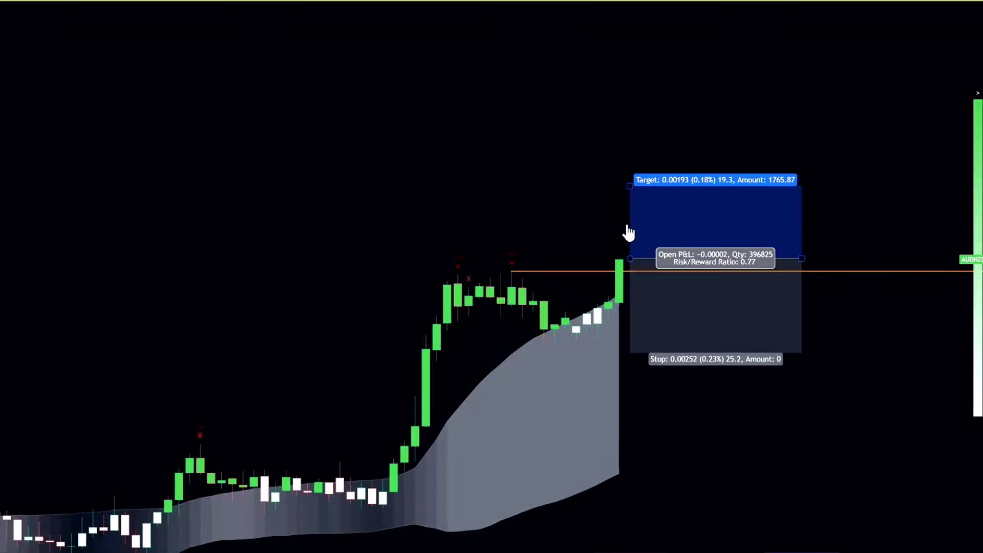
pyautogui.moveTo(625, 159); pyautogui.dragTo(624, 115)
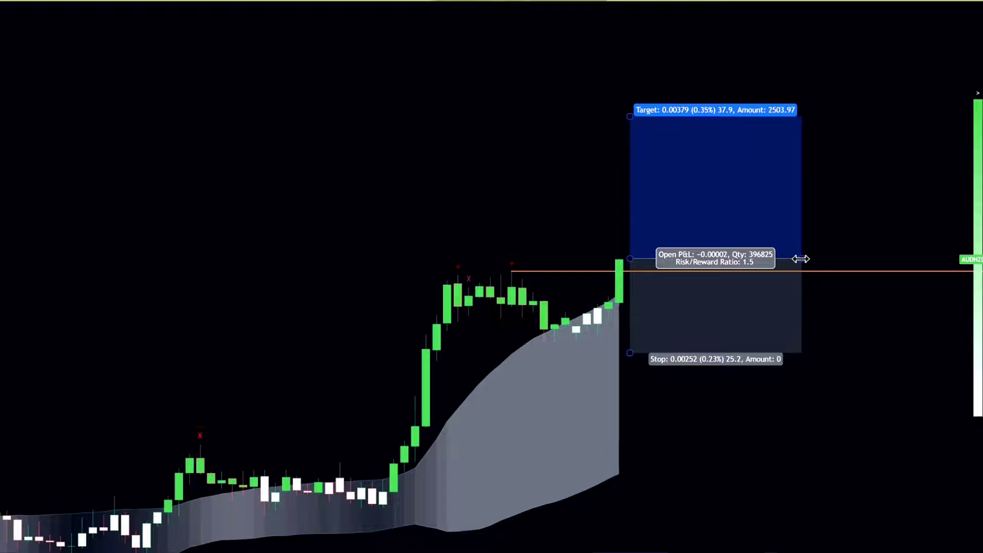
pyautogui.moveTo(823, 258); pyautogui.dragTo(856, 248)
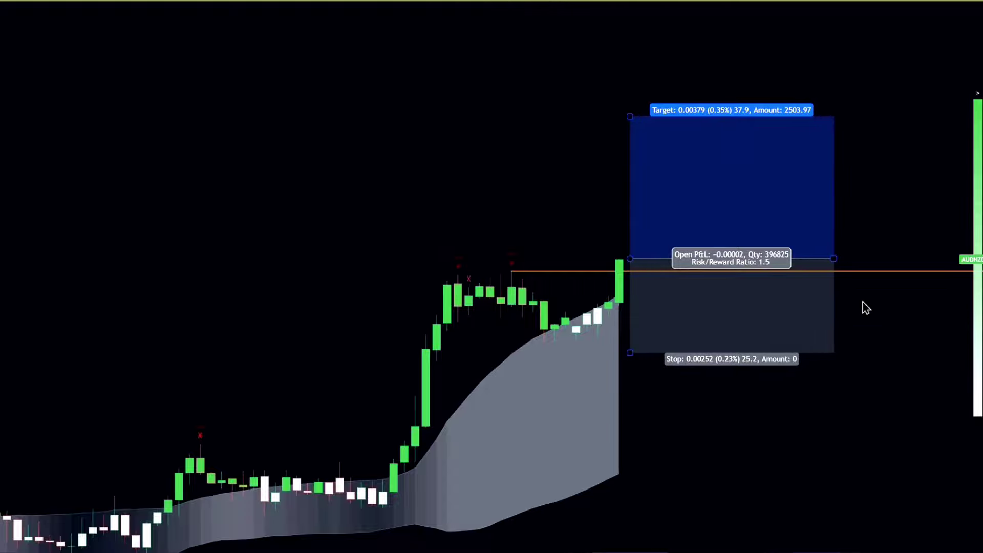
pyautogui.click(868, 333)
pyautogui.hotkey('shift', 'Down')
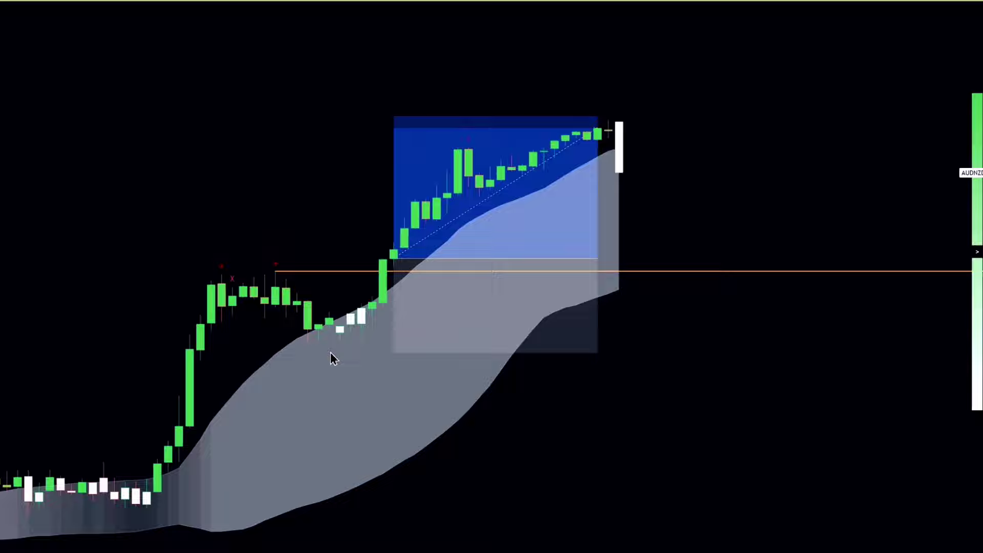
# Stretch the long position rightward so it covers the newly replayed candles
pyautogui.click(414, 325)
pyautogui.click(608, 182)
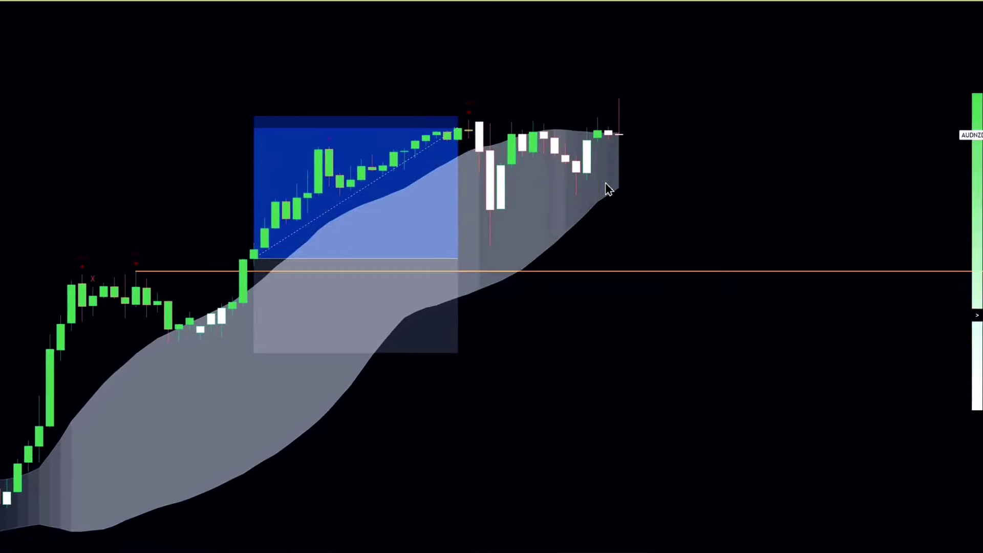
pyautogui.moveTo(425, 263); pyautogui.dragTo(705, 213)
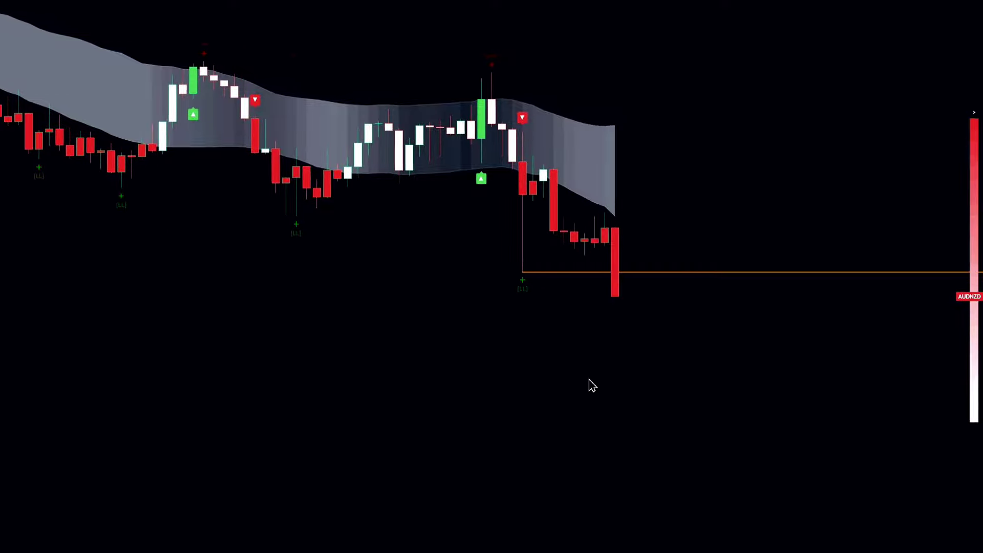
# Place a short position on the breakdown candle, raise its stop loss, and shift the chart
pyautogui.click(589, 294)
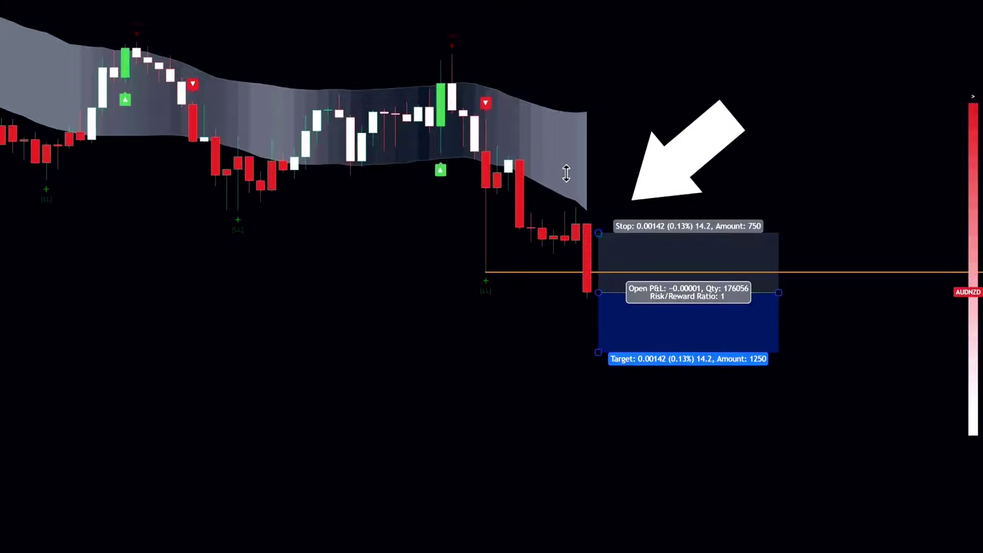
pyautogui.moveTo(598, 233); pyautogui.dragTo(598, 199)
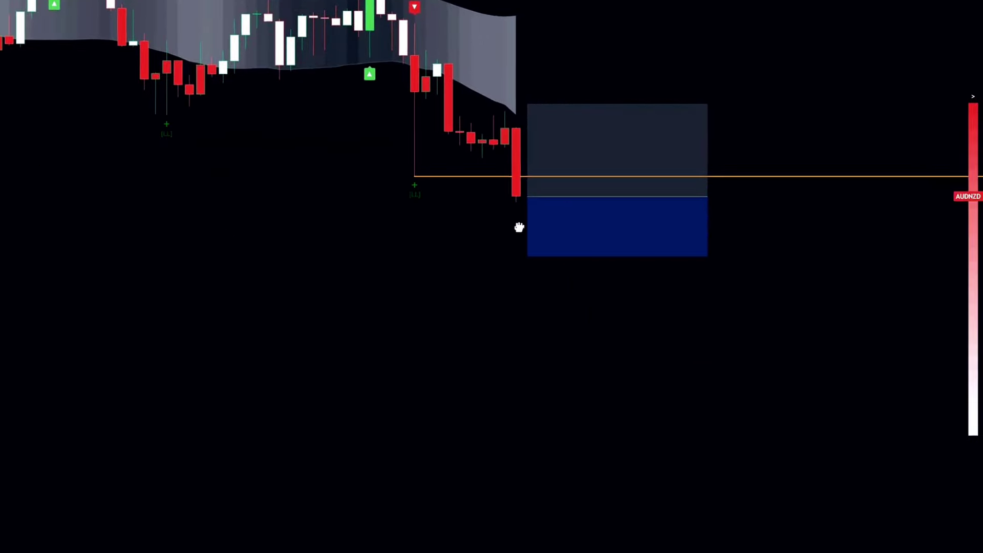
pyautogui.moveTo(519, 228); pyautogui.dragTo(567, 225)
# Widen the short position and lower its target to a 1.5 risk/reward, then resume replay
pyautogui.click(750, 203)
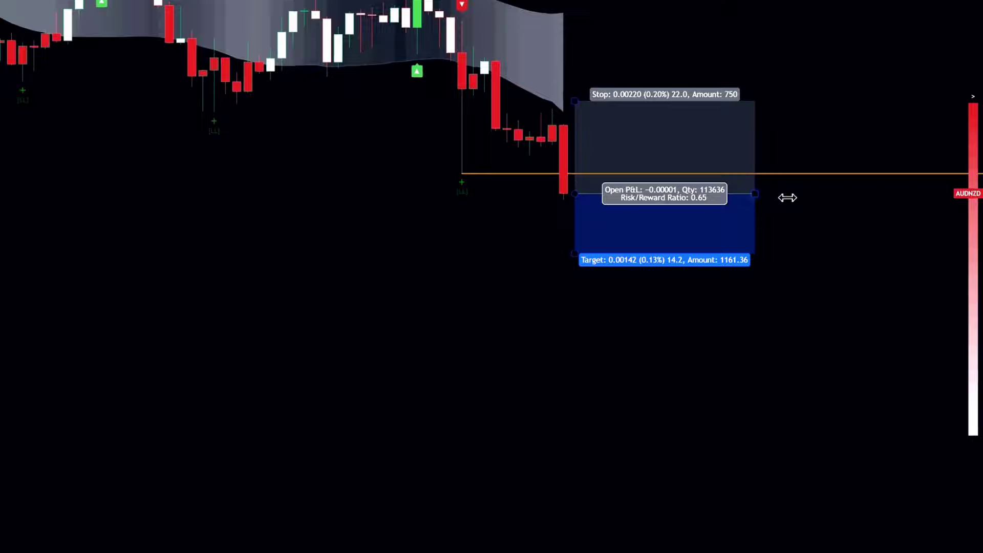
pyautogui.moveTo(788, 197); pyautogui.dragTo(788, 197)
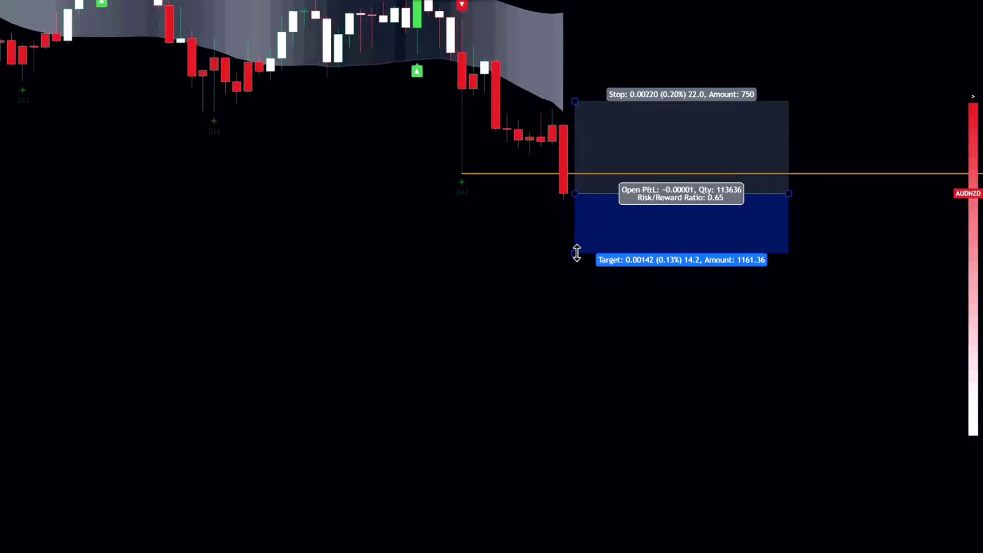
pyautogui.moveTo(587, 292); pyautogui.dragTo(687, 333)
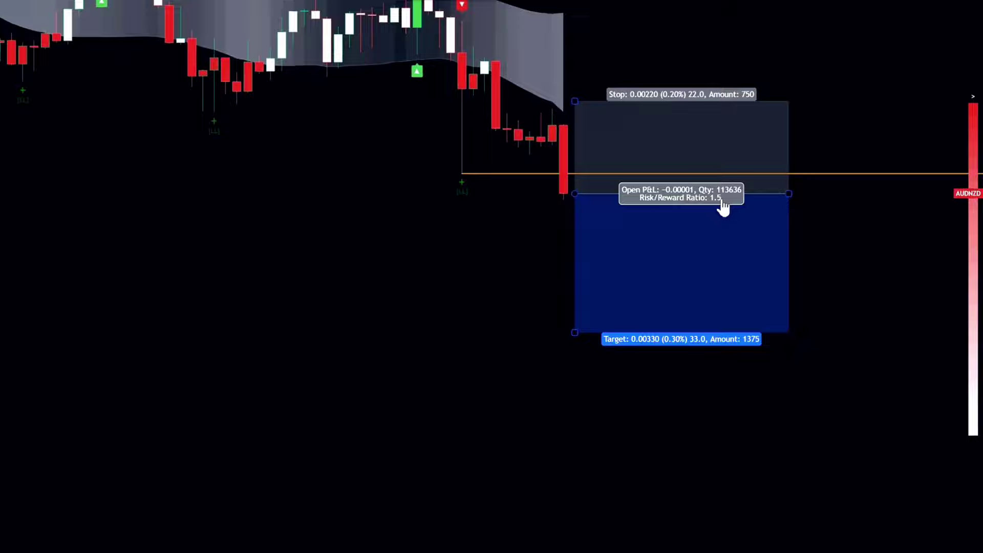
pyautogui.click(772, 469)
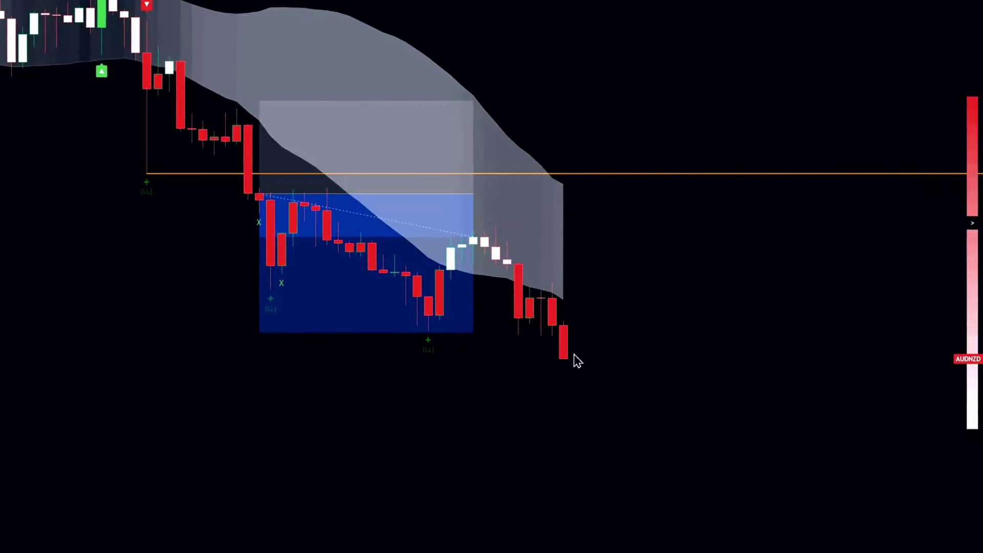
# Extend the short position over the replayed bars to show its 0.00330 closed P&L
pyautogui.click(464, 199)
pyautogui.moveTo(509, 191); pyautogui.dragTo(575, 189)
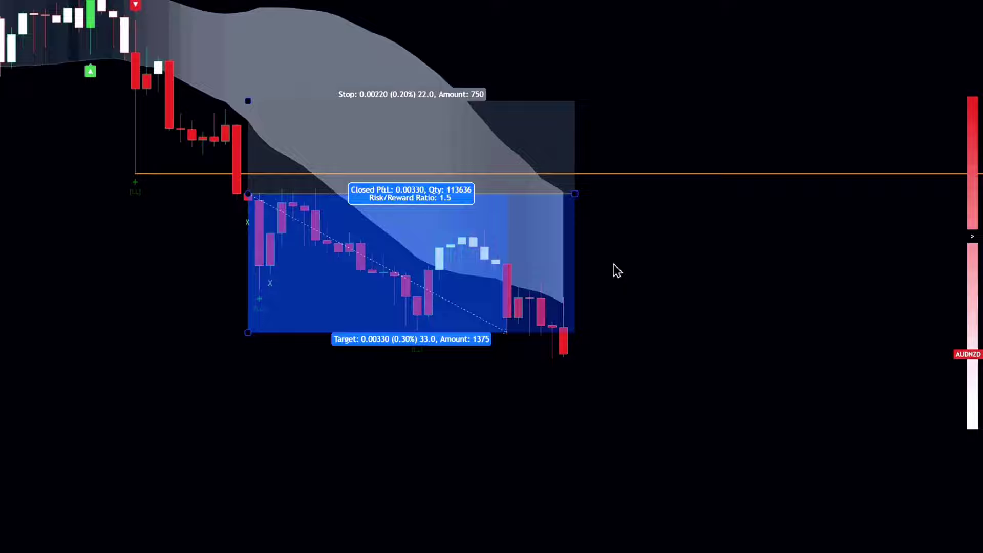
pyautogui.click(794, 353)
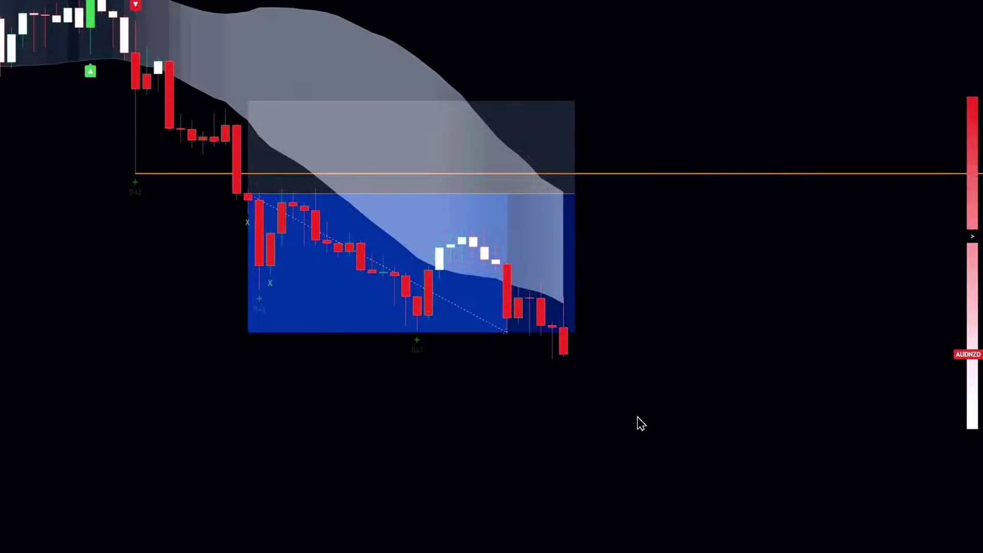